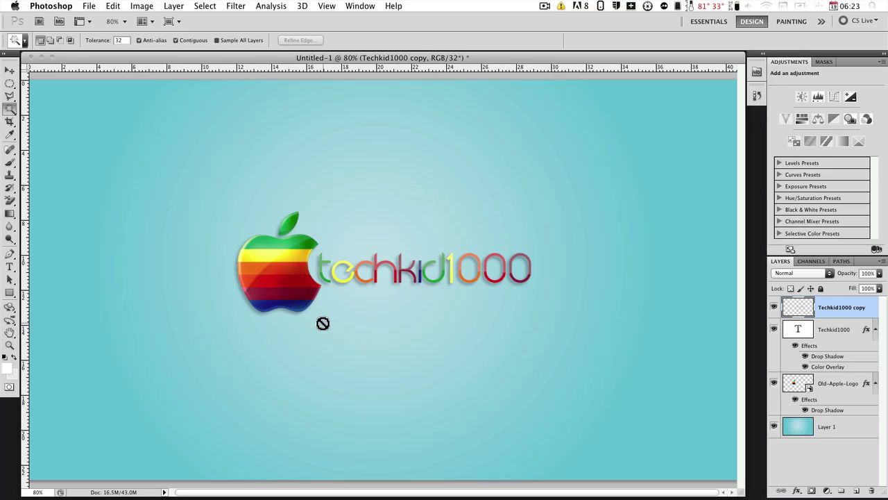
Start a new 1600×900 pixel document named 'test video'
{"action": "left_click", "coordinate": [87, 6]}
{"action": "mouse_move", "coordinate": [50, 5]}
{"action": "mouse_move", "coordinate": [89, 7]}
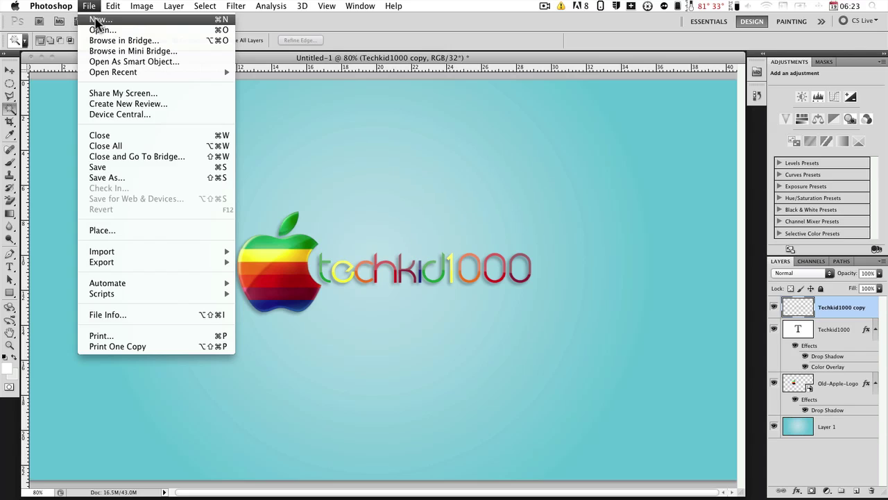
{"action": "left_click", "coordinate": [97, 21]}
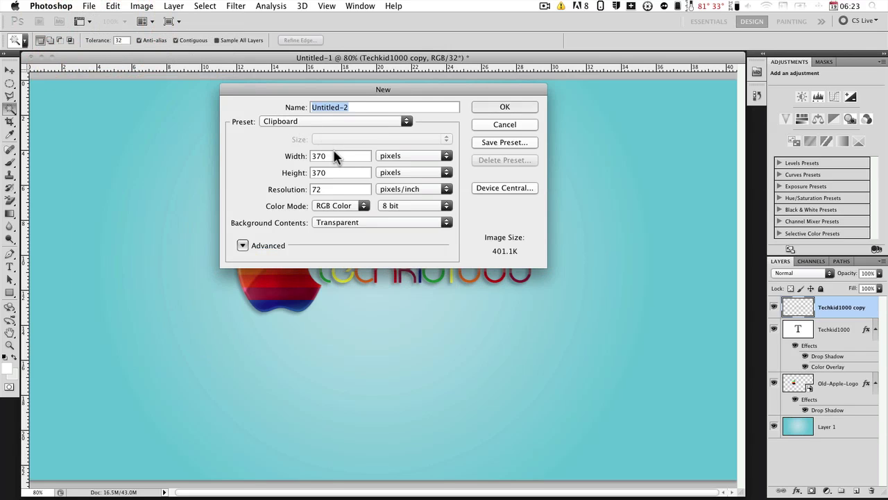
{"action": "double_click", "coordinate": [335, 155]}
{"action": "type", "text": "16"}
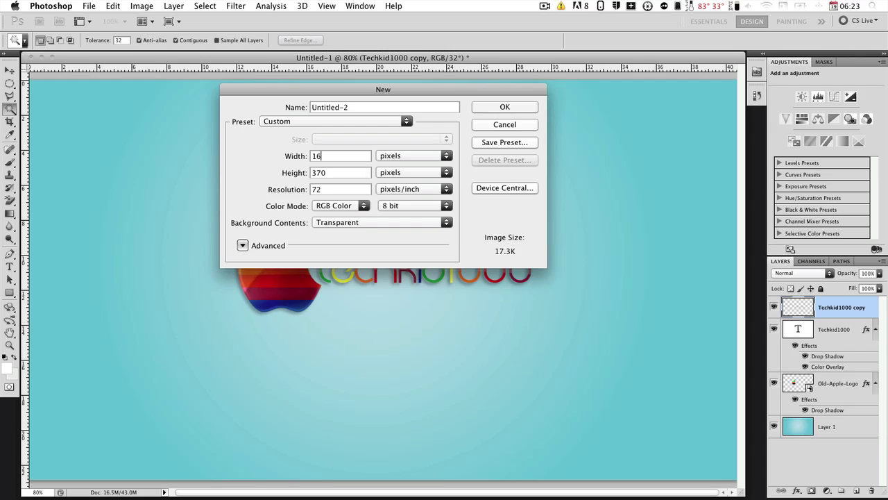
{"action": "type", "text": "00"}
{"action": "double_click", "coordinate": [317, 172]}
{"action": "type", "text": "900"}
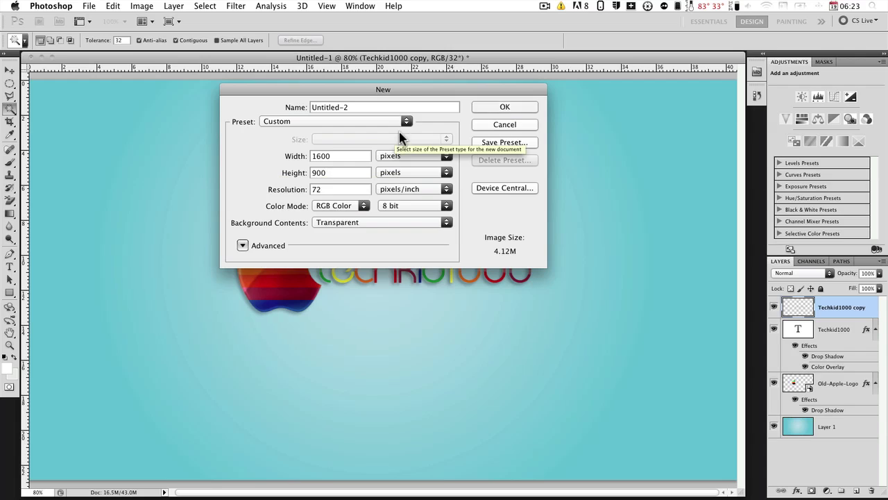
{"action": "left_click", "coordinate": [235, 101]}
{"action": "key", "text": "BackSpace"}
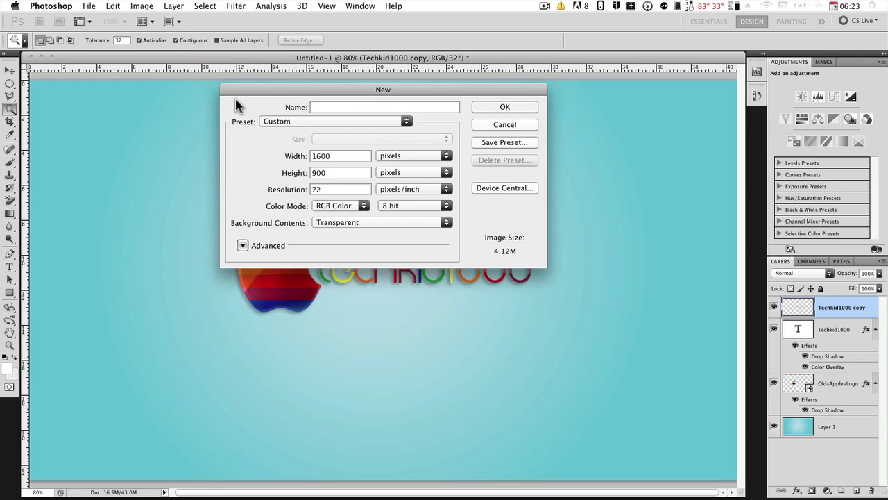
{"action": "type", "text": "test video"}
Set it to 32 bit at 100 pixels/inch and create the document
{"action": "left_click", "coordinate": [389, 206]}
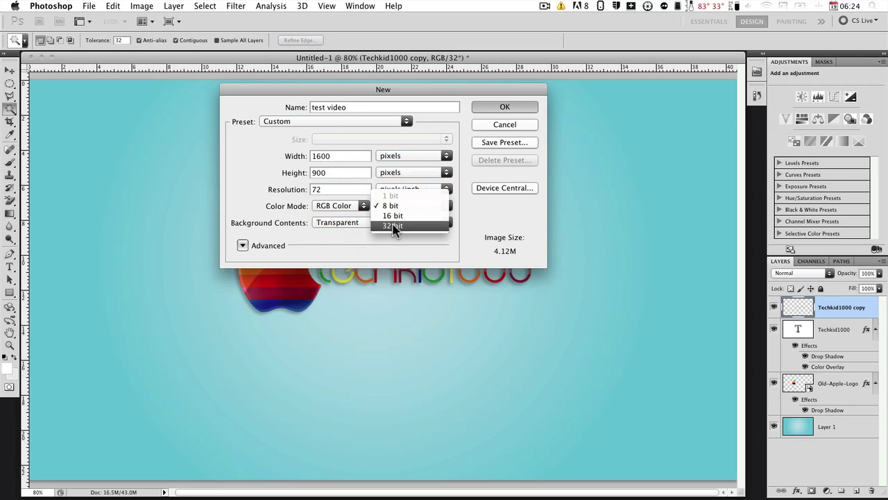
{"action": "left_click", "coordinate": [392, 226]}
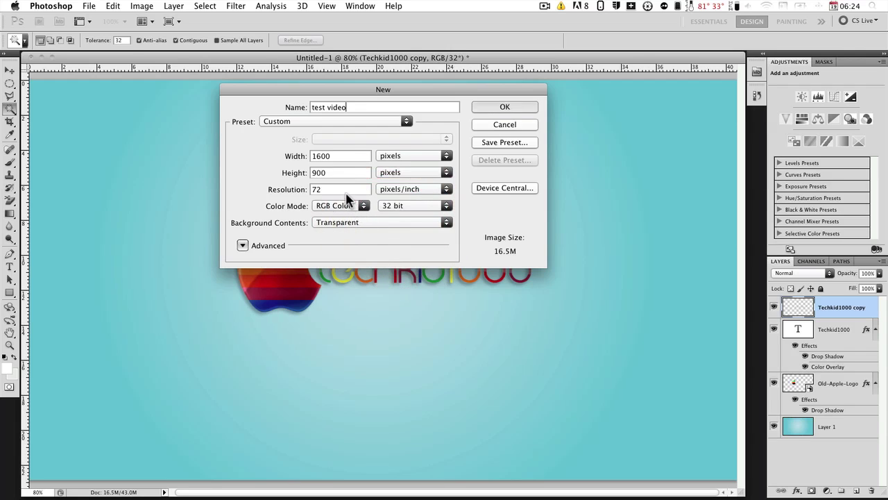
{"action": "double_click", "coordinate": [319, 189]}
{"action": "key", "text": "BackSpace"}
{"action": "type", "text": "100"}
{"action": "left_click", "coordinate": [456, 122]}
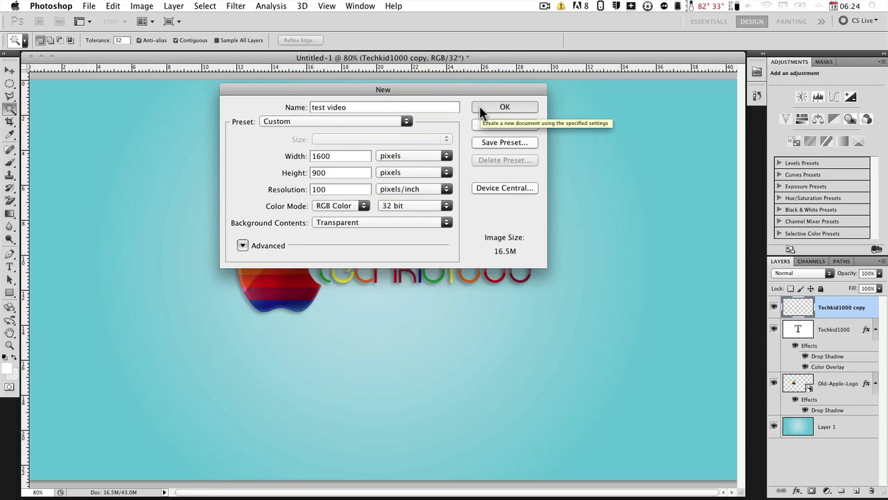
{"action": "left_click", "coordinate": [478, 108]}
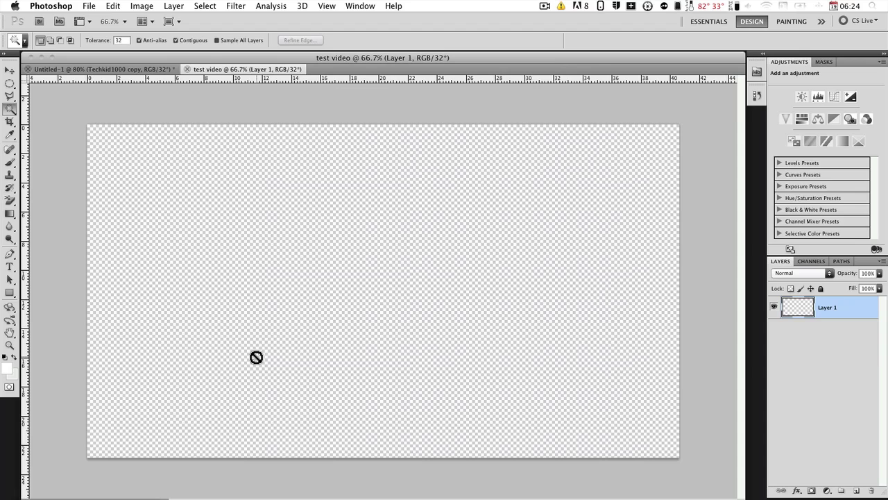
Set the foreground colour to a medium blue (RGB 0, 84, 179)
{"action": "left_click", "coordinate": [7, 367]}
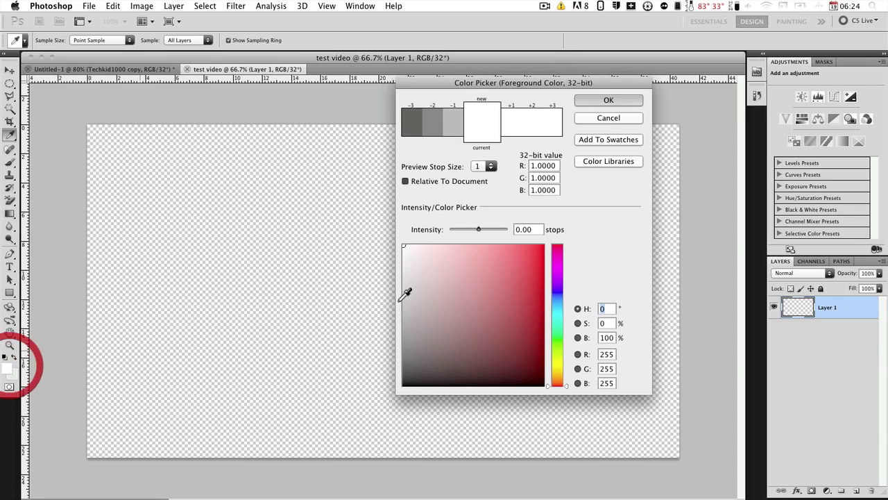
{"action": "mouse_move", "coordinate": [558, 339]}
{"action": "left_mouse_down"}
{"action": "mouse_move", "coordinate": [560, 303]}
{"action": "mouse_move", "coordinate": [589, 286]}
{"action": "left_mouse_up"}
{"action": "left_click", "coordinate": [626, 99]}
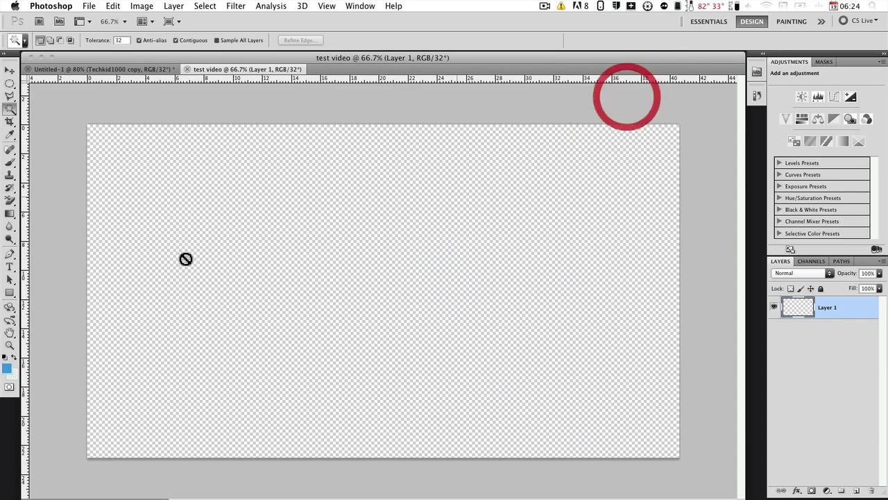
Set the background colour to a light sky blue (H 206, S 68, B 100)
{"action": "left_click", "coordinate": [22, 378]}
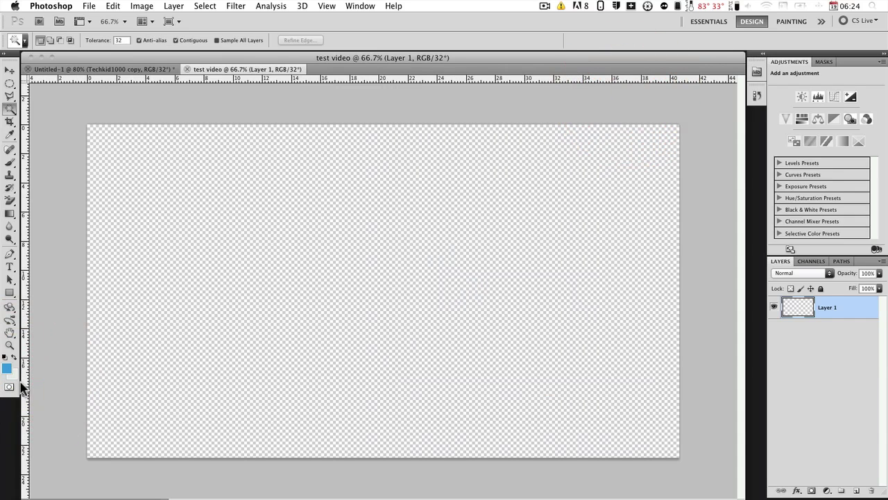
{"action": "left_click", "coordinate": [12, 373]}
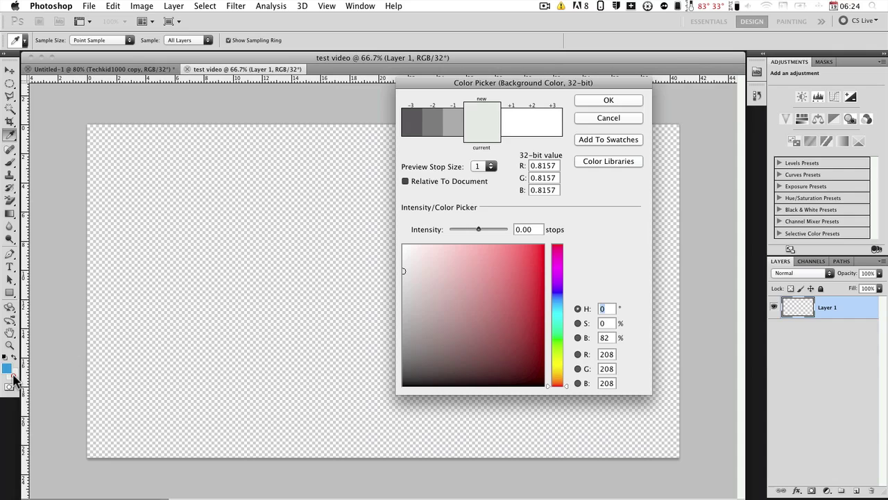
{"action": "left_click", "coordinate": [557, 300]}
{"action": "left_click_drag", "start_coordinate": [510, 284], "coordinate": [499, 239]}
{"action": "left_click", "coordinate": [553, 304]}
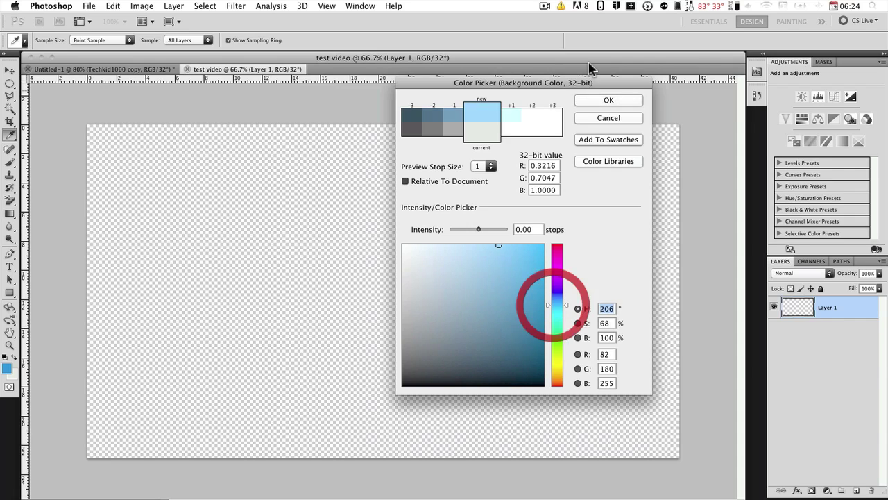
{"action": "left_click", "coordinate": [608, 100]}
Fill the canvas with a foreground-to-background radial blue gradient from the centre
{"action": "left_click", "coordinate": [9, 215]}
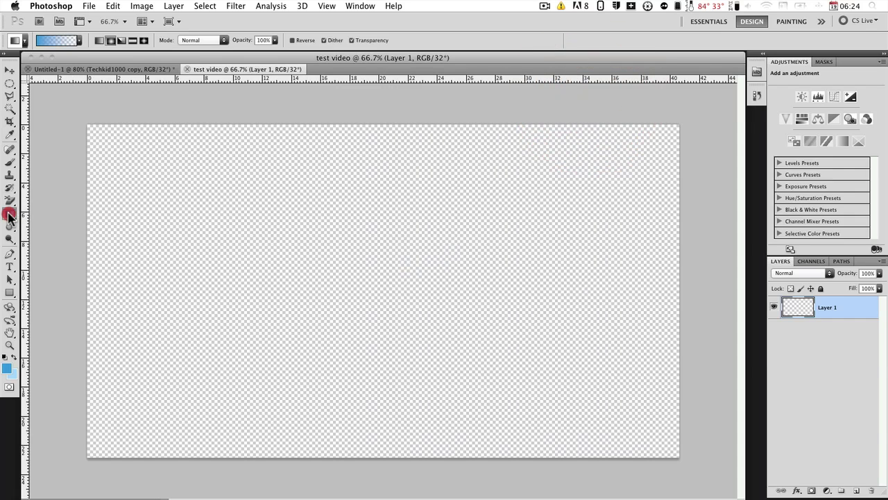
{"action": "mouse_move", "coordinate": [9, 215]}
{"action": "left_mouse_down"}
{"action": "mouse_move", "coordinate": [31, 210]}
{"action": "mouse_move", "coordinate": [58, 229]}
{"action": "mouse_move", "coordinate": [58, 218]}
{"action": "mouse_move", "coordinate": [10, 210]}
{"action": "left_mouse_up"}
{"action": "left_click_drag", "start_coordinate": [371, 281], "coordinate": [376, 115]}
{"action": "left_click", "coordinate": [79, 41]}
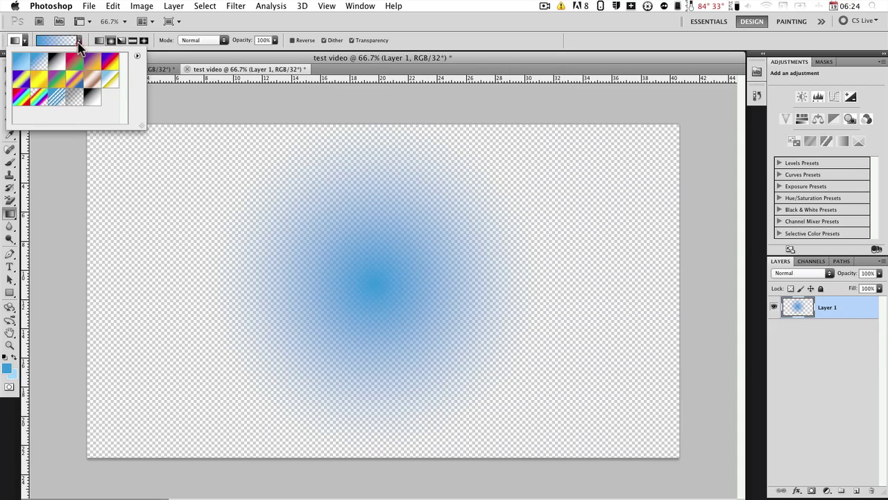
{"action": "left_click", "coordinate": [26, 65]}
{"action": "left_click", "coordinate": [21, 61]}
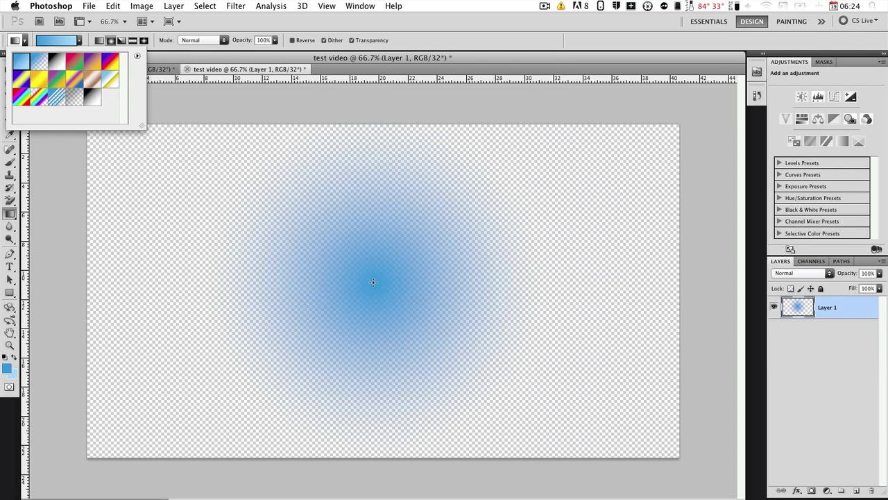
{"action": "left_click_drag", "start_coordinate": [375, 282], "coordinate": [386, 60]}
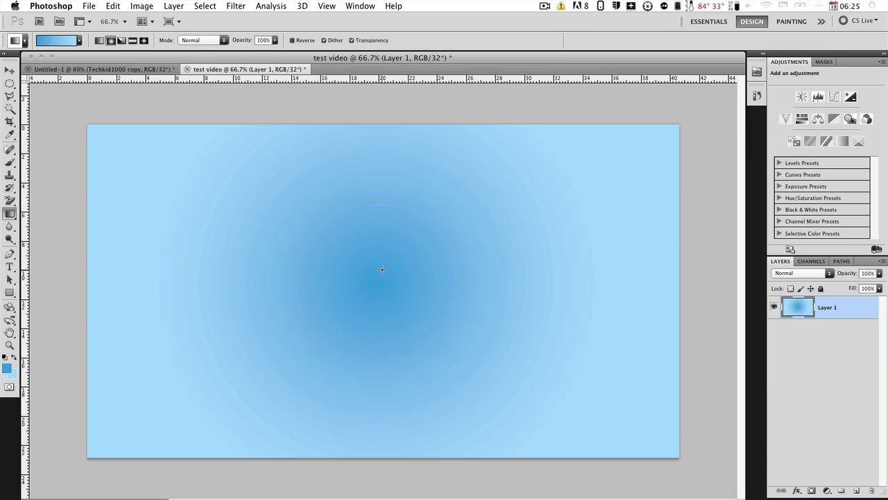
Swap the colours and redraw the gradient light-centred, then move the Finder window over the canvas
{"action": "left_click", "coordinate": [14, 357]}
{"action": "left_click_drag", "start_coordinate": [372, 272], "coordinate": [405, 109]}
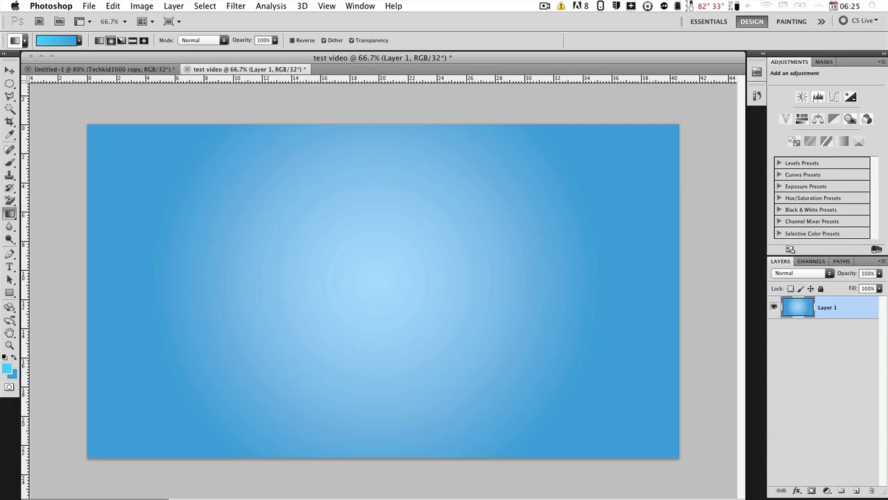
{"action": "left_click", "coordinate": [261, 220]}
{"action": "left_click_drag", "start_coordinate": [288, 222], "coordinate": [364, 215]}
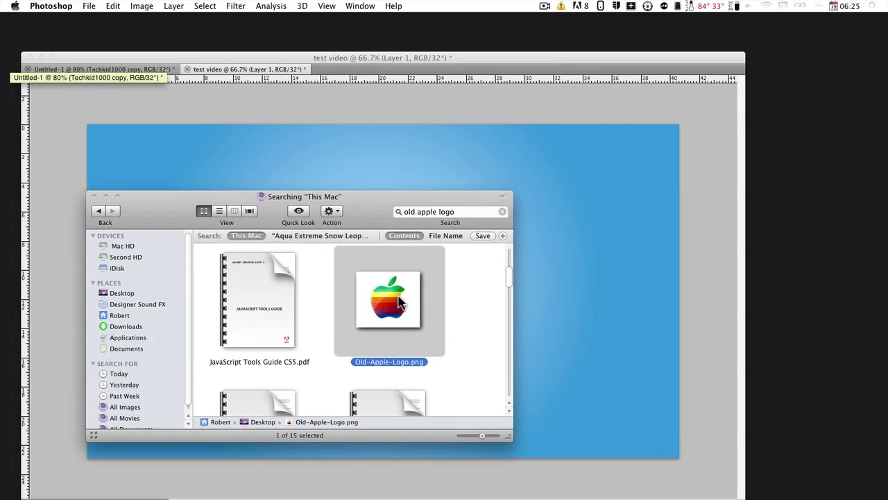
{"action": "key", "text": "space"}
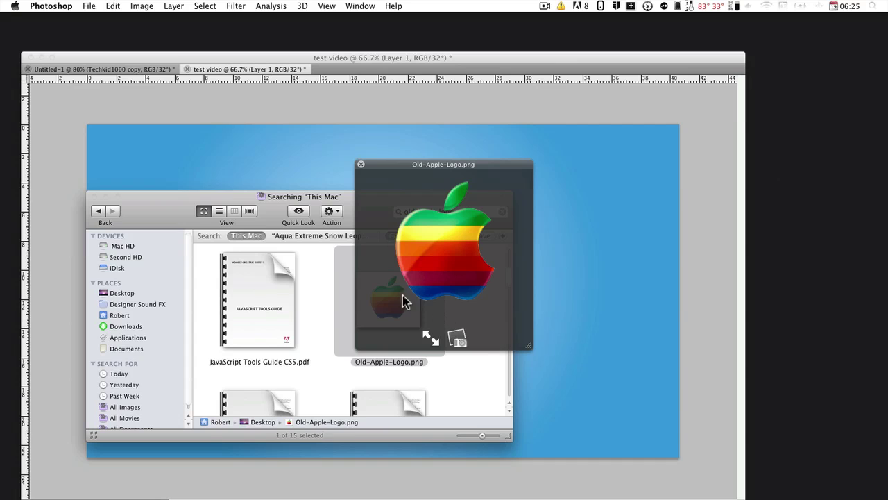
{"action": "left_click", "coordinate": [361, 167]}
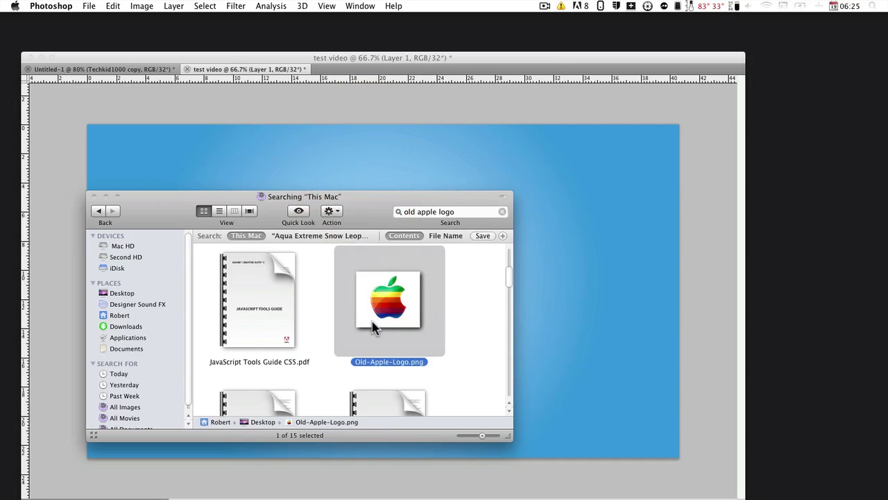
Place the rainbow Apple logo, scale it to about 68% and commit it just left of centre
{"action": "left_click_drag", "start_coordinate": [389, 298], "coordinate": [593, 284]}
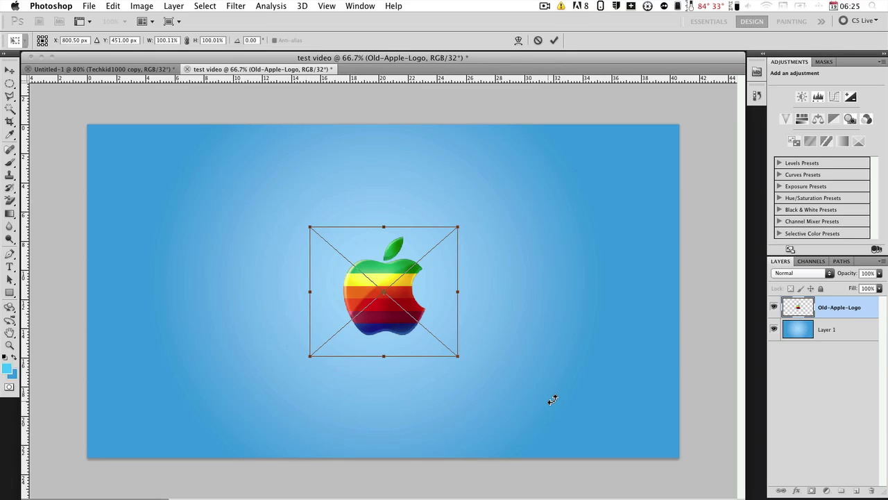
{"action": "left_click_drag", "start_coordinate": [393, 316], "coordinate": [300, 316]}
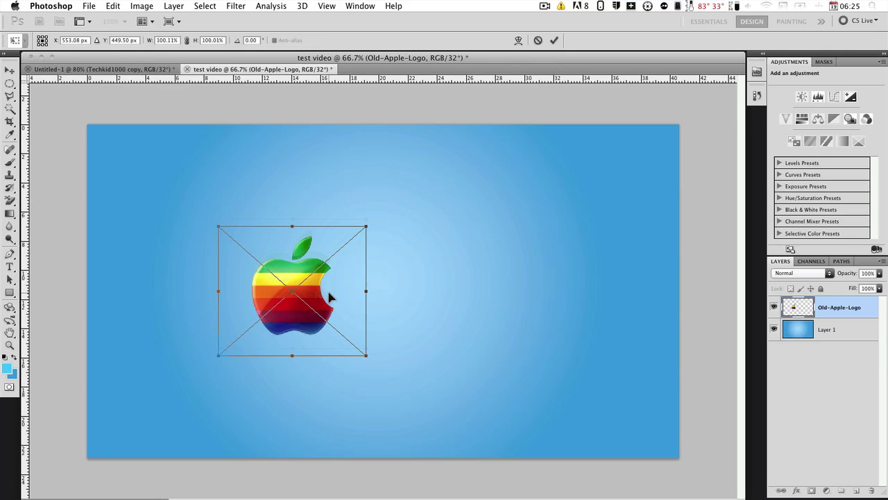
{"action": "mouse_move", "coordinate": [331, 296]}
{"action": "left_mouse_down"}
{"action": "mouse_move", "coordinate": [325, 289]}
{"action": "mouse_move", "coordinate": [318, 298]}
{"action": "left_mouse_up"}
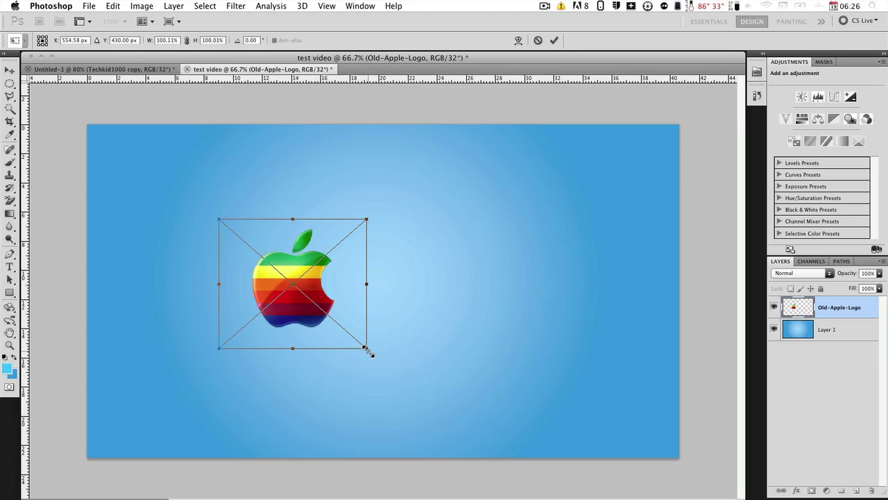
{"action": "left_click_drag", "start_coordinate": [368, 350], "coordinate": [317, 307]}
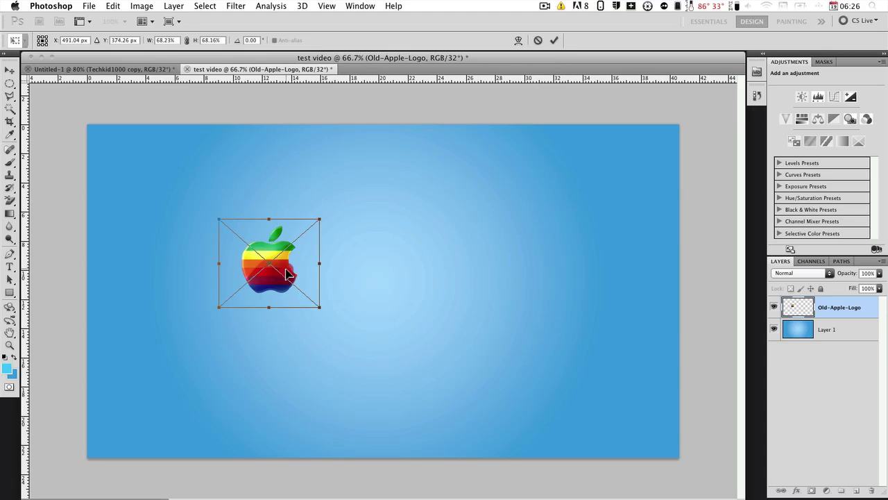
{"action": "left_click_drag", "start_coordinate": [287, 274], "coordinate": [306, 300]}
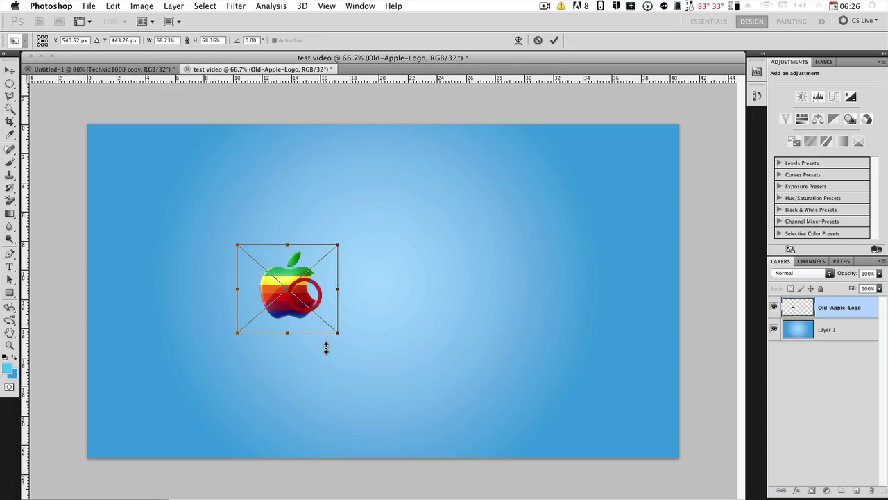
{"action": "left_click_drag", "start_coordinate": [337, 290], "coordinate": [308, 290]}
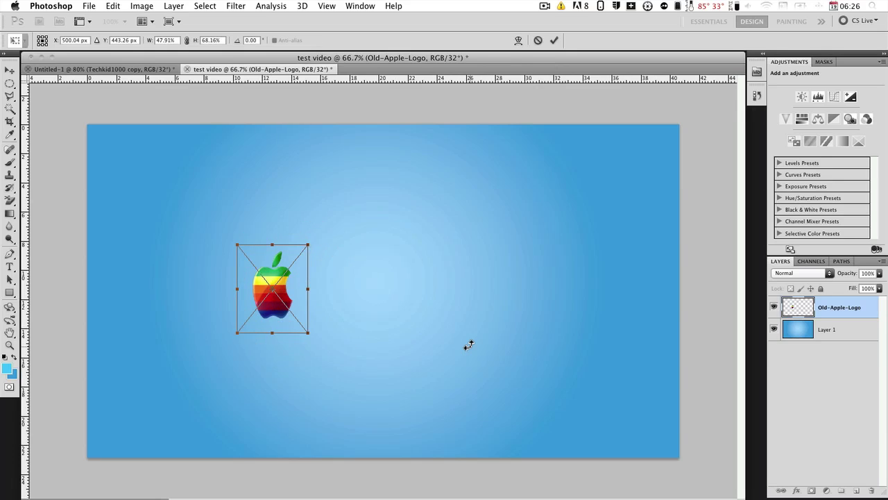
{"action": "left_click_drag", "start_coordinate": [309, 288], "coordinate": [338, 288]}
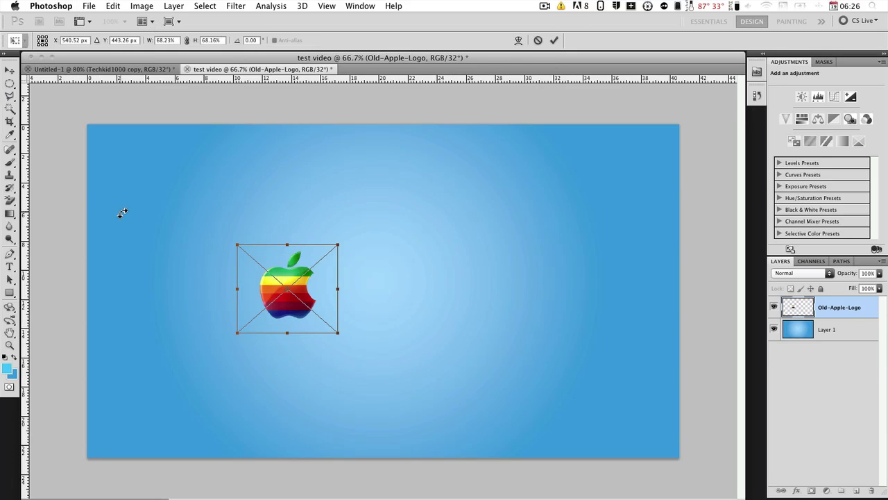
{"action": "left_click_drag", "start_coordinate": [305, 289], "coordinate": [323, 284]}
{"action": "key", "text": "Return"}
{"action": "key", "text": "g"}
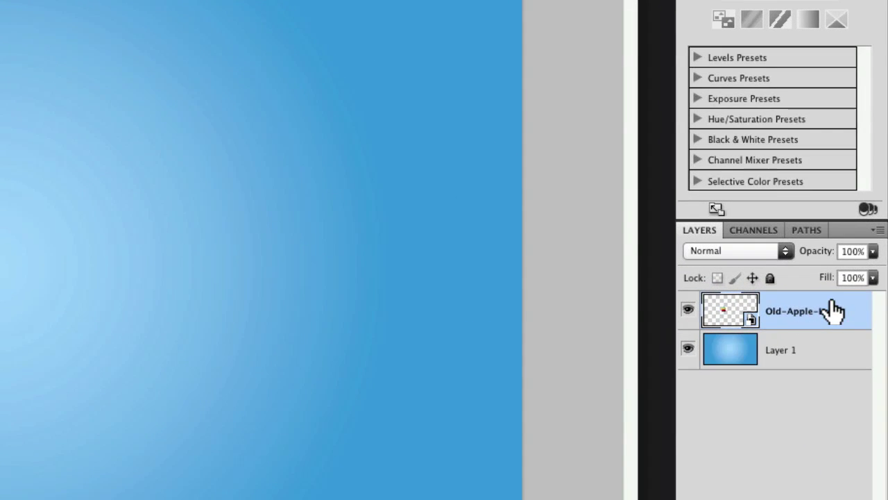
Open the logo layer's styles and switch off the gradient and red colour overlays
{"action": "double_click", "coordinate": [852, 307]}
{"action": "left_click", "coordinate": [347, 296]}
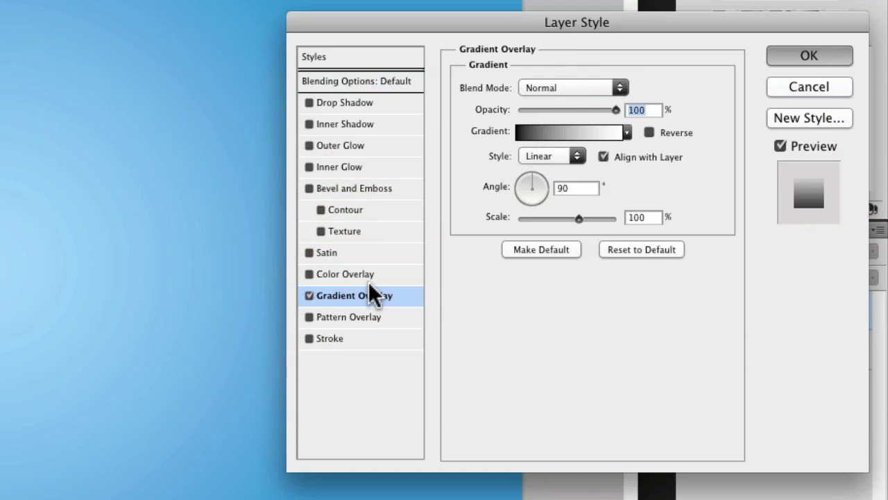
{"action": "left_click", "coordinate": [308, 296]}
{"action": "left_click", "coordinate": [339, 274]}
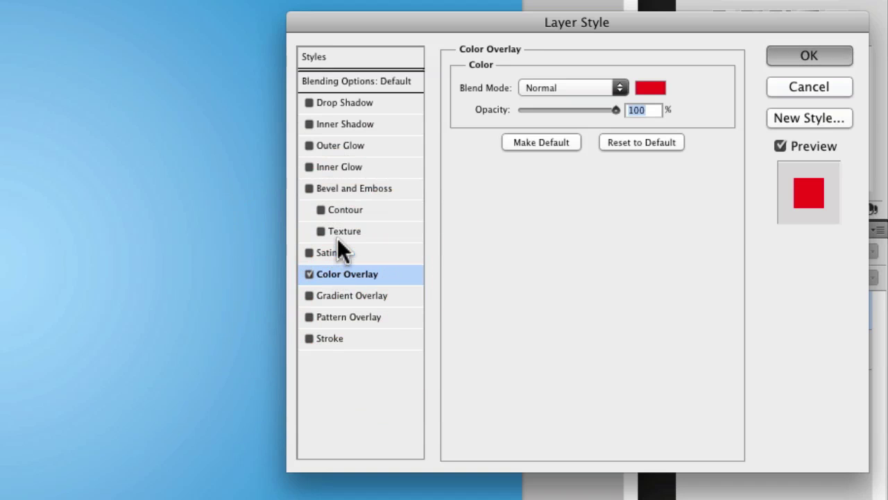
{"action": "left_click", "coordinate": [310, 274]}
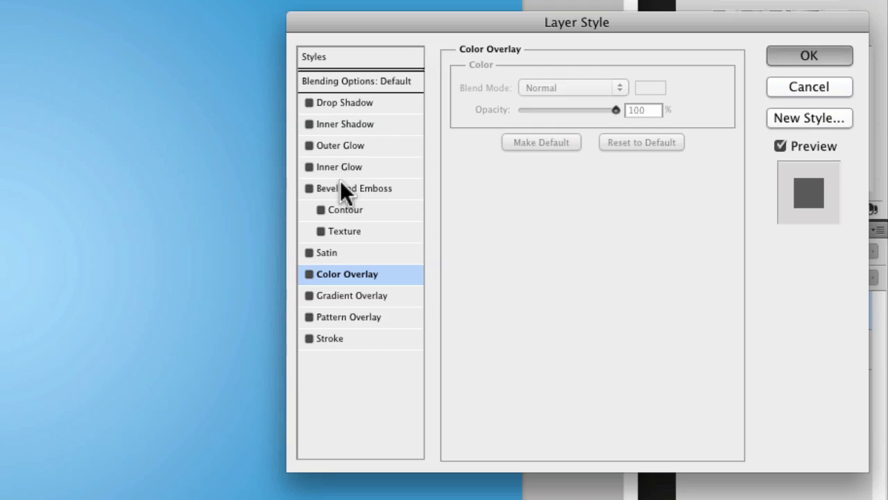
Add a Multiply drop shadow at a 43° angle and 42% opacity
{"action": "left_click", "coordinate": [340, 102]}
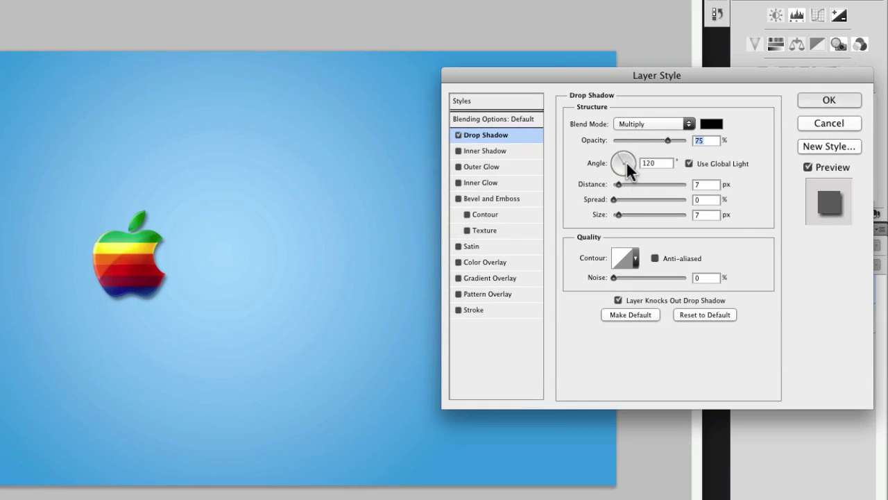
{"action": "left_click", "coordinate": [627, 161]}
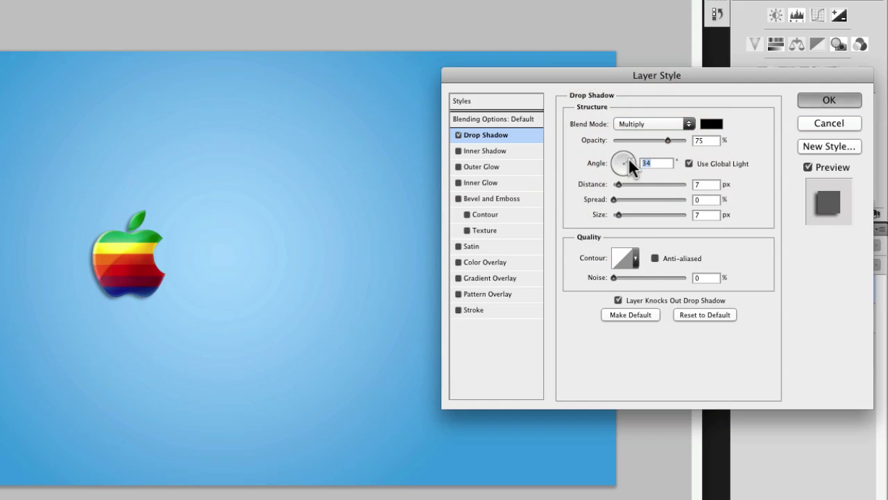
{"action": "left_click", "coordinate": [628, 162]}
{"action": "left_click", "coordinate": [627, 159]}
{"action": "left_click", "coordinate": [632, 154]}
{"action": "left_click", "coordinate": [632, 153]}
{"action": "left_click", "coordinate": [643, 139]}
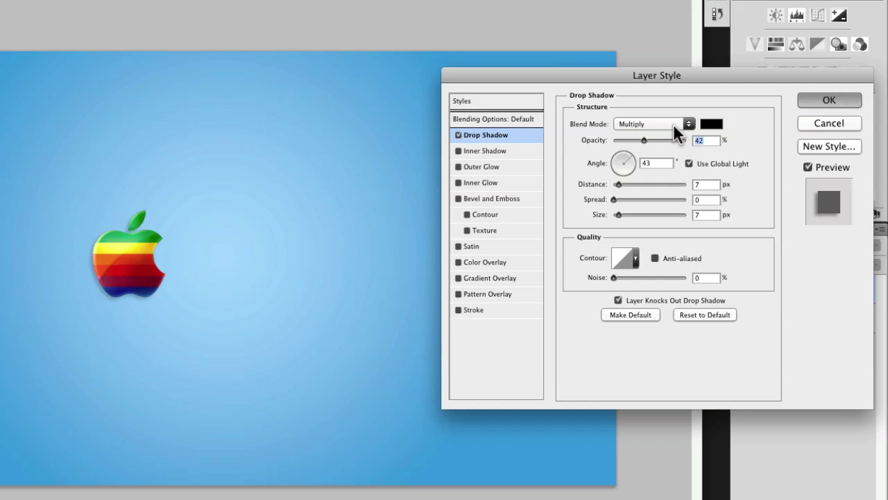
{"action": "left_click", "coordinate": [674, 123]}
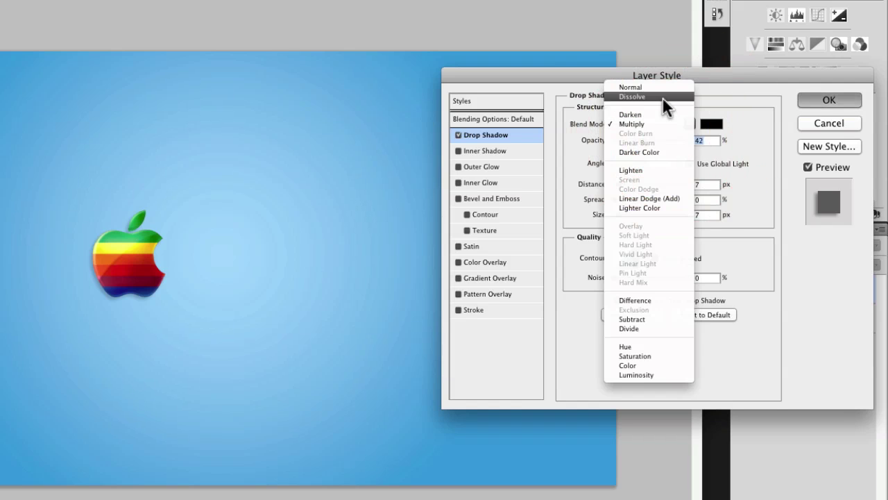
{"action": "left_click", "coordinate": [743, 102]}
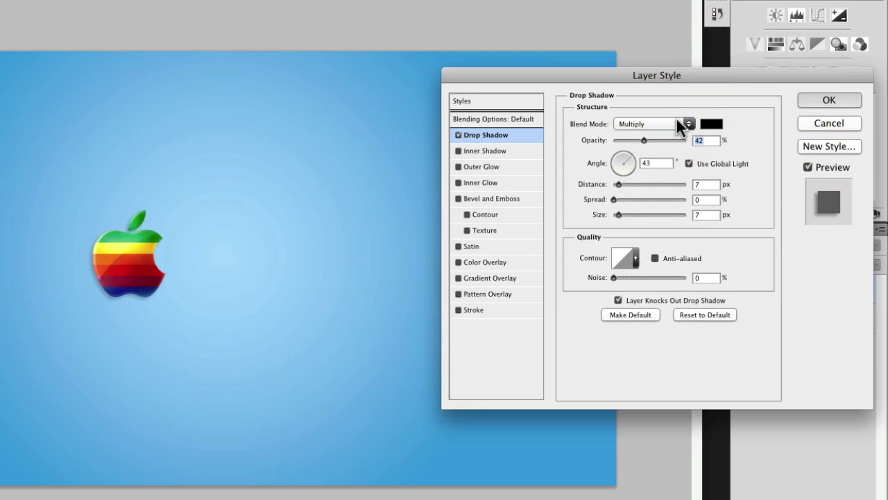
{"action": "key", "text": "Return"}
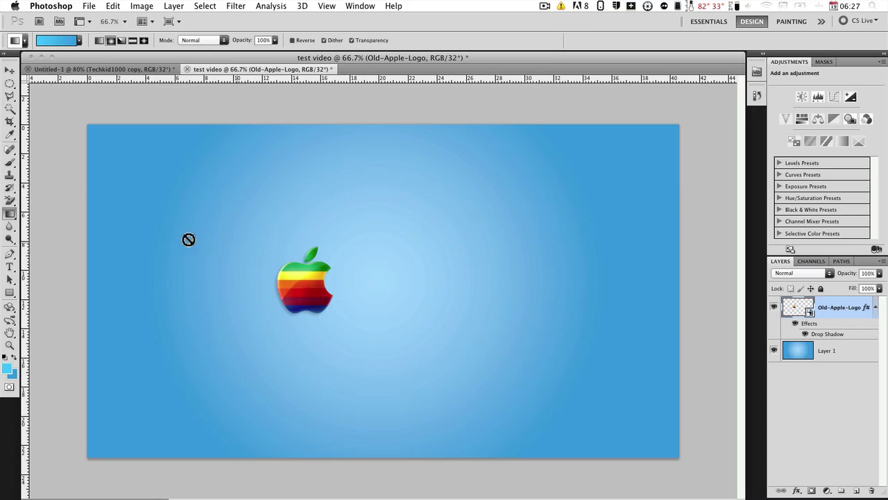
Type the name in light blue beside the Apple logo and nudge it into place
{"action": "left_click", "coordinate": [9, 266]}
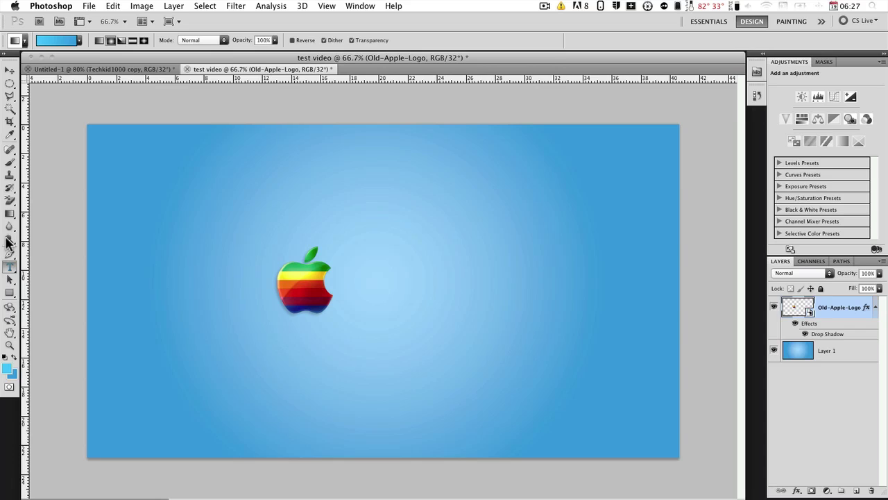
{"action": "left_click", "coordinate": [10, 267]}
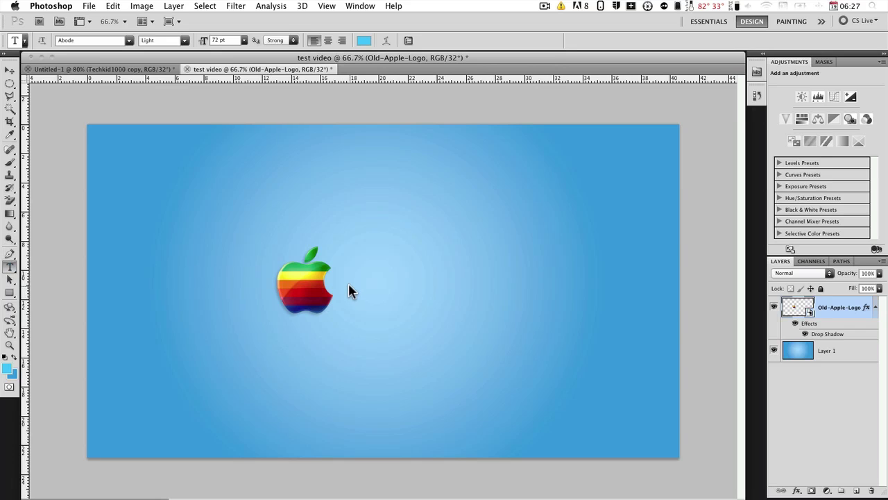
{"action": "left_click", "coordinate": [349, 290]}
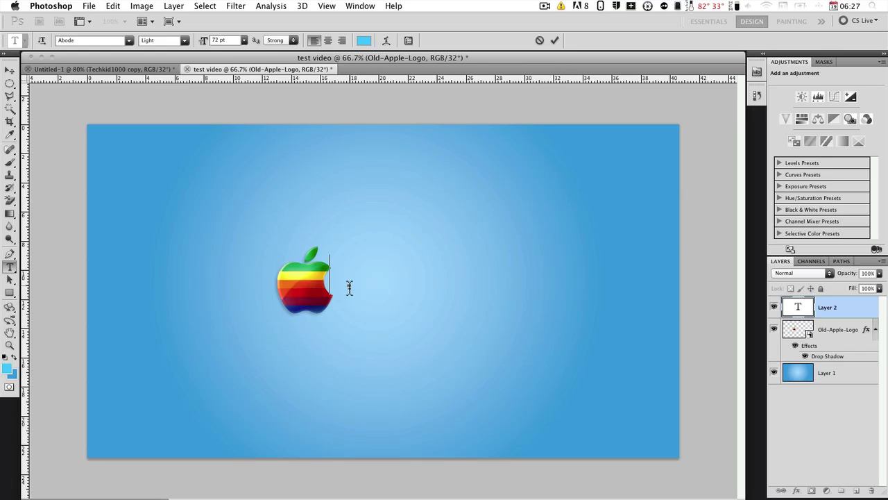
{"action": "type", "text": "techkid1000"}
{"action": "left_click", "coordinate": [8, 69]}
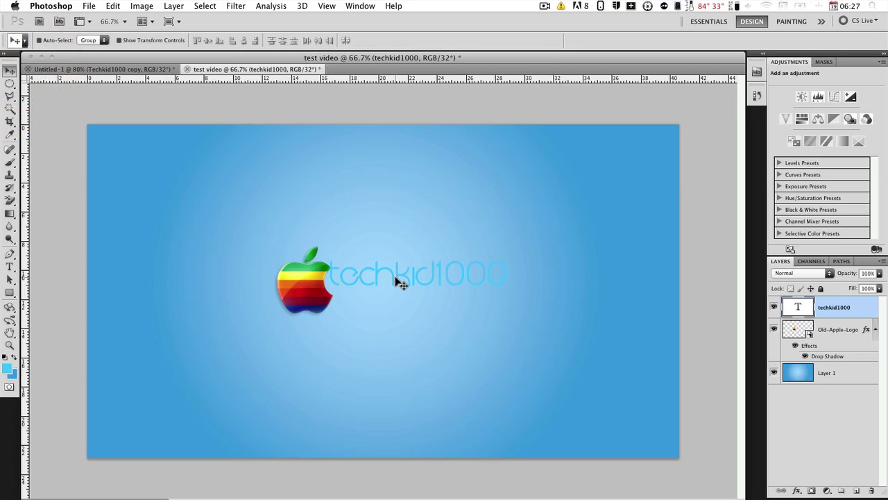
{"action": "left_click_drag", "start_coordinate": [396, 282], "coordinate": [378, 289]}
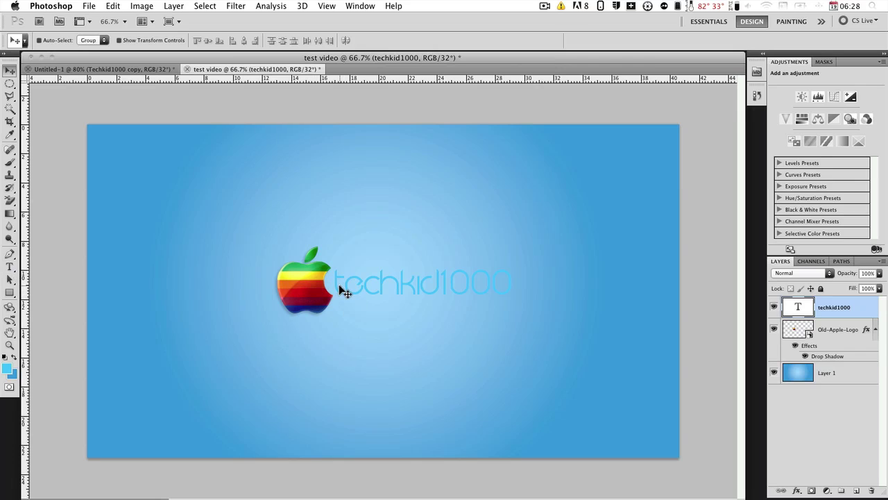
Edit the Abode Light 72 pt name text, keep its font, and select the first letter
{"action": "left_click", "coordinate": [10, 266]}
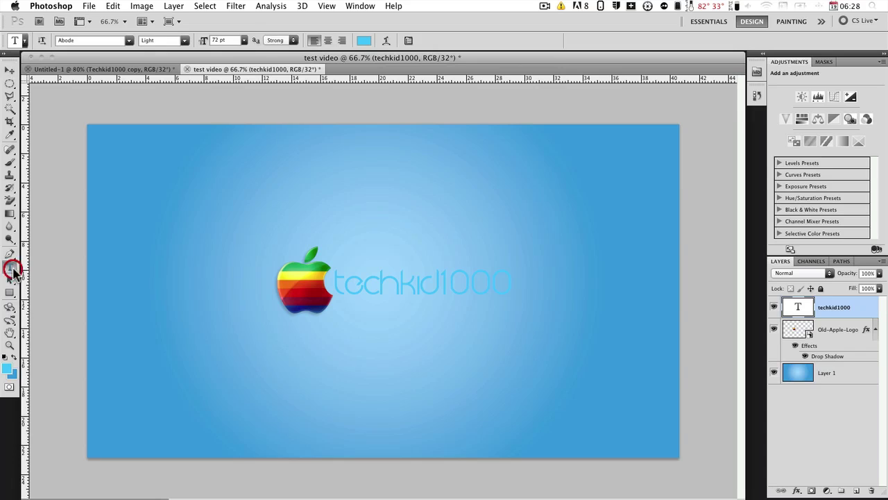
{"action": "left_click", "coordinate": [350, 287]}
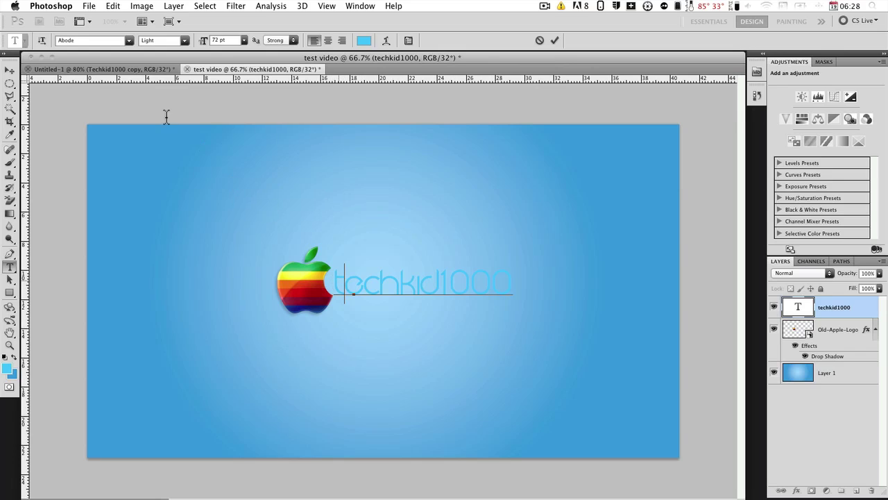
{"action": "left_click", "coordinate": [128, 40]}
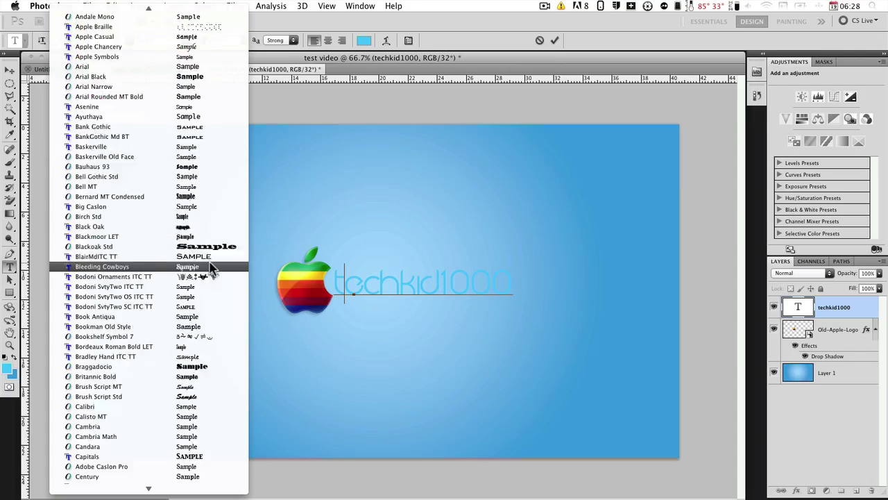
{"action": "scroll", "coordinate": [211, 269], "scroll_direction": "down", "scroll_amount": 20}
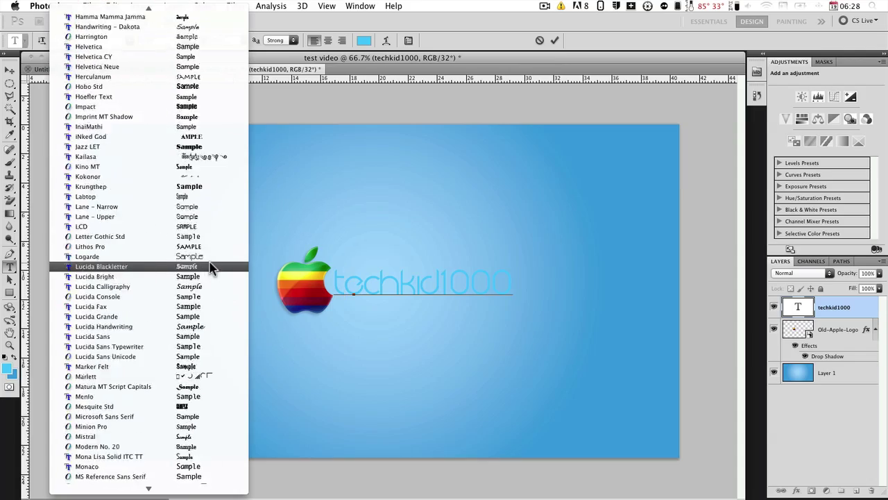
{"action": "scroll", "coordinate": [212, 269], "scroll_direction": "down", "scroll_amount": 15}
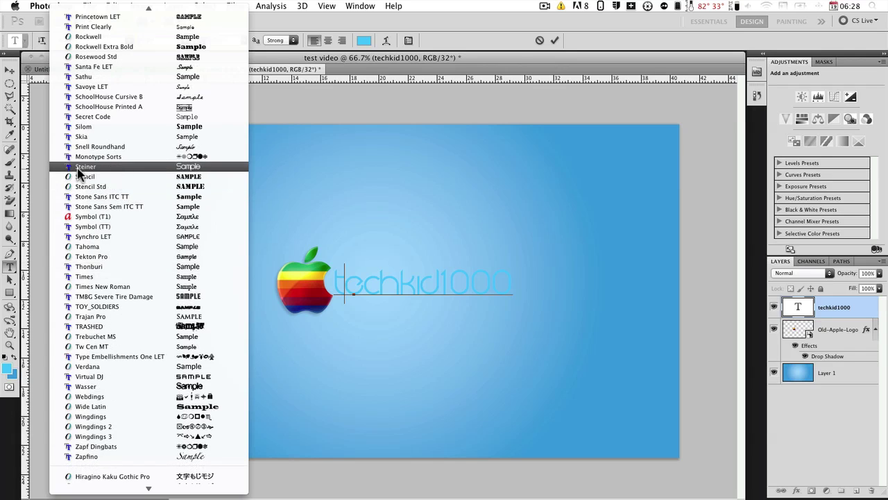
{"action": "left_click", "coordinate": [363, 280]}
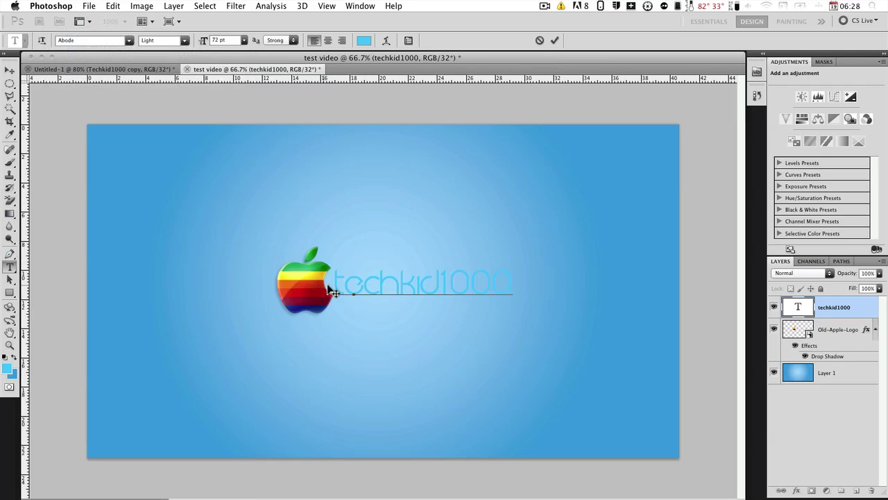
{"action": "left_click_drag", "start_coordinate": [345, 285], "coordinate": [333, 285]}
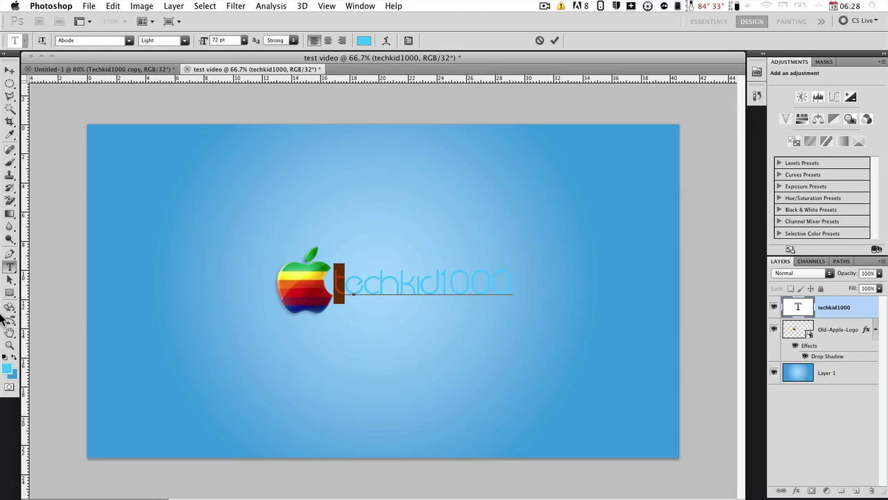
Colour the first letters with the apple's leaf green and stripe yellow, then select the letter c
{"action": "left_click", "coordinate": [7, 368]}
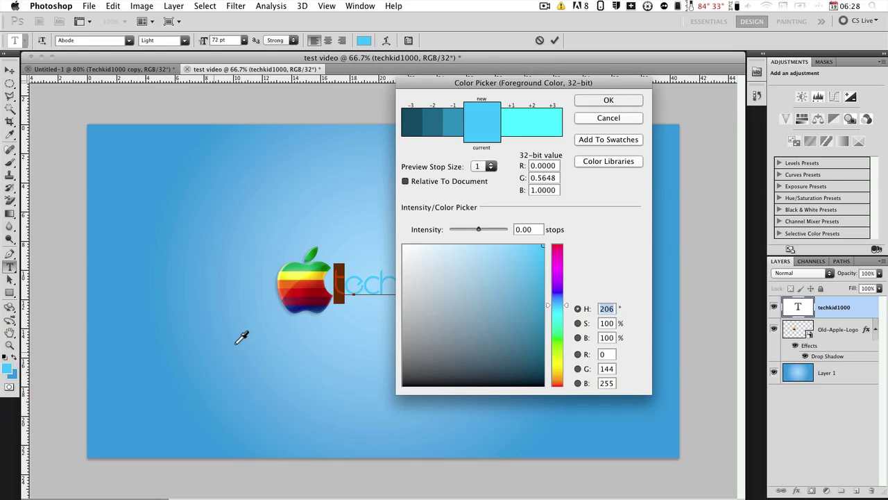
{"action": "left_click", "coordinate": [309, 254]}
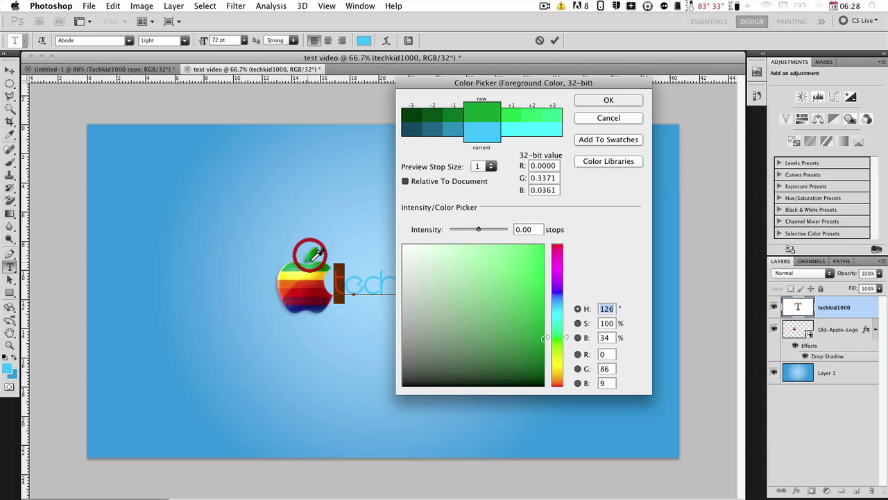
{"action": "left_click", "coordinate": [589, 100]}
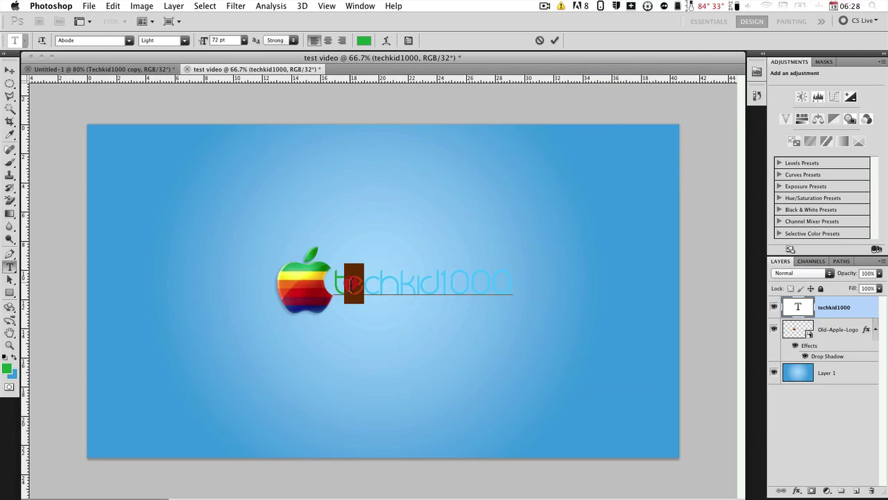
{"action": "left_click", "coordinate": [352, 283]}
{"action": "left_click", "coordinate": [7, 368]}
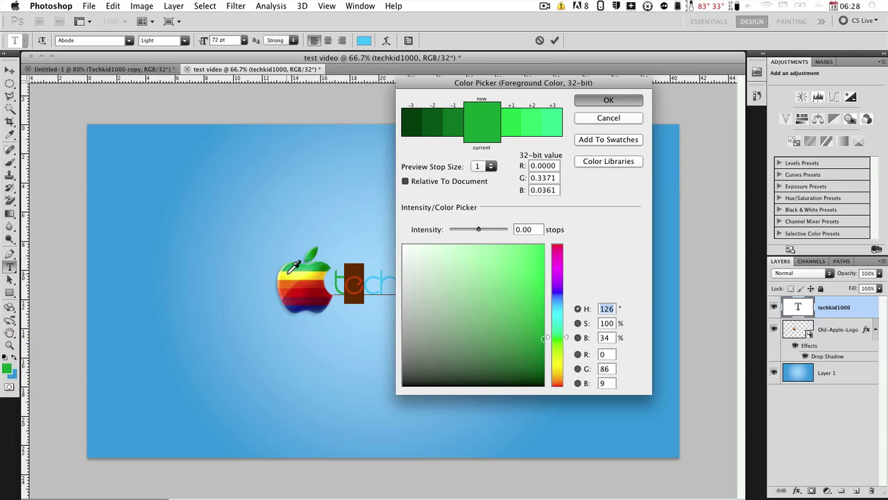
{"action": "left_click", "coordinate": [292, 273]}
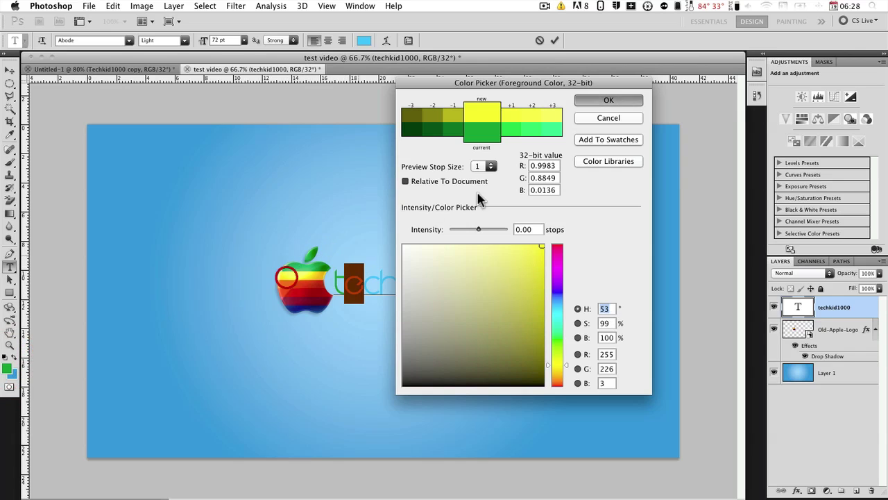
{"action": "left_click", "coordinate": [608, 100]}
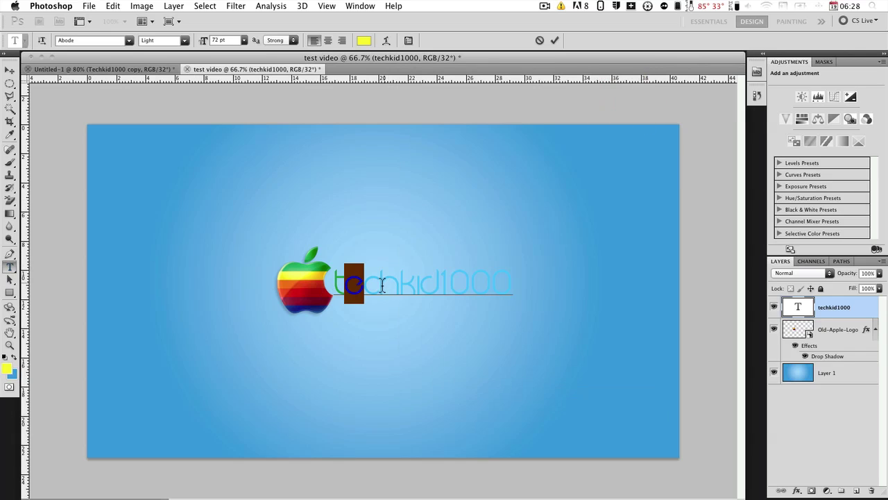
{"action": "left_click_drag", "start_coordinate": [381, 284], "coordinate": [364, 285]}
{"action": "left_click", "coordinate": [7, 368]}
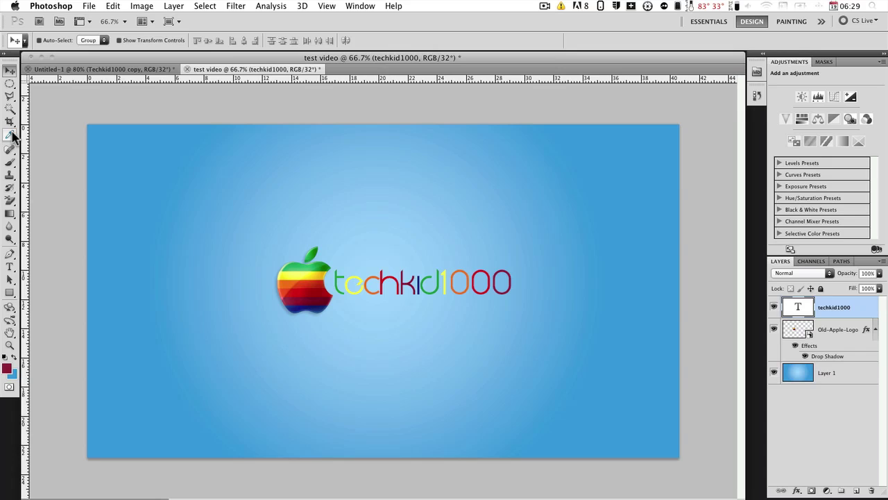
Choose the Elliptical Marquee tool
{"action": "left_click", "coordinate": [10, 83]}
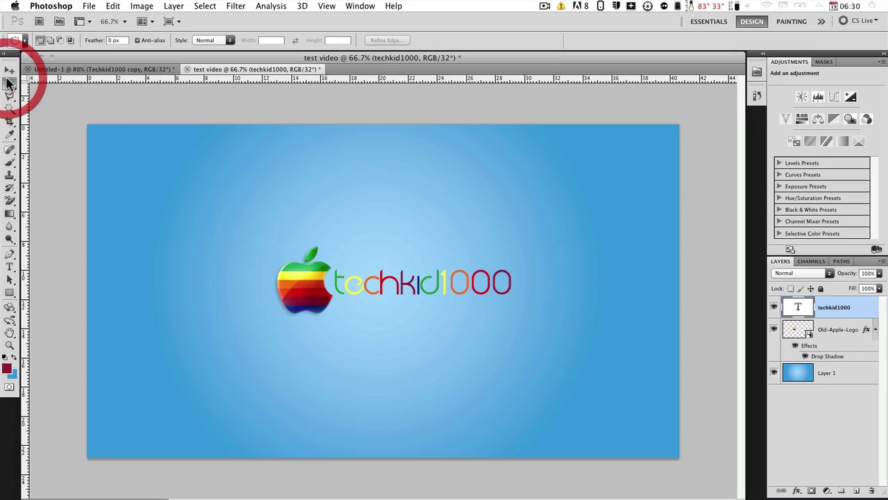
{"action": "left_click", "coordinate": [10, 84]}
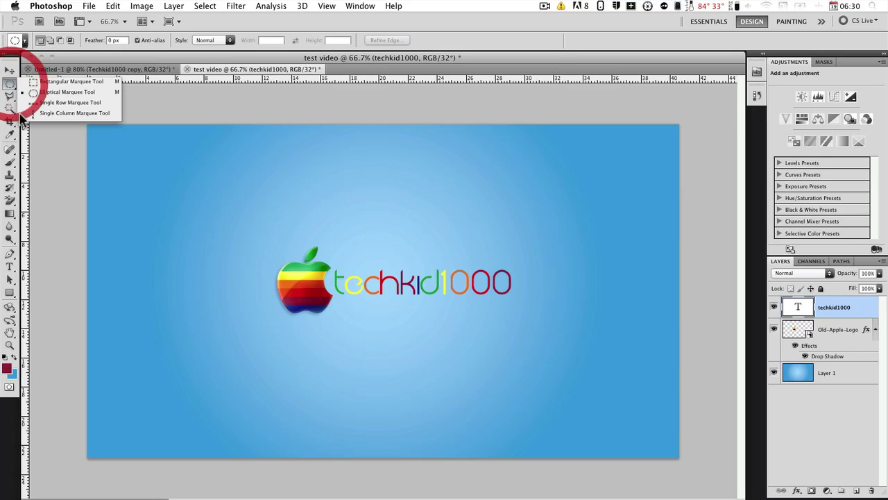
{"action": "left_click", "coordinate": [31, 91]}
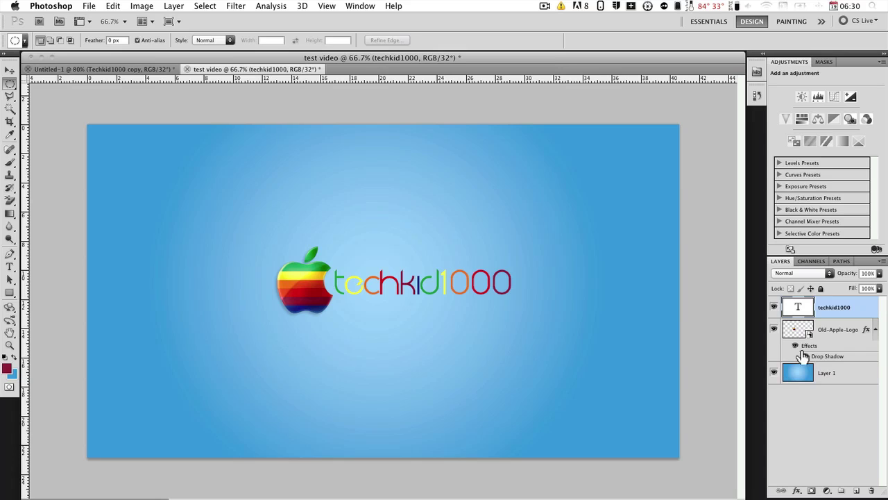
Duplicate the name text layer and rasterize the copy via Convert to Smart Object
{"action": "right_click", "coordinate": [848, 317]}
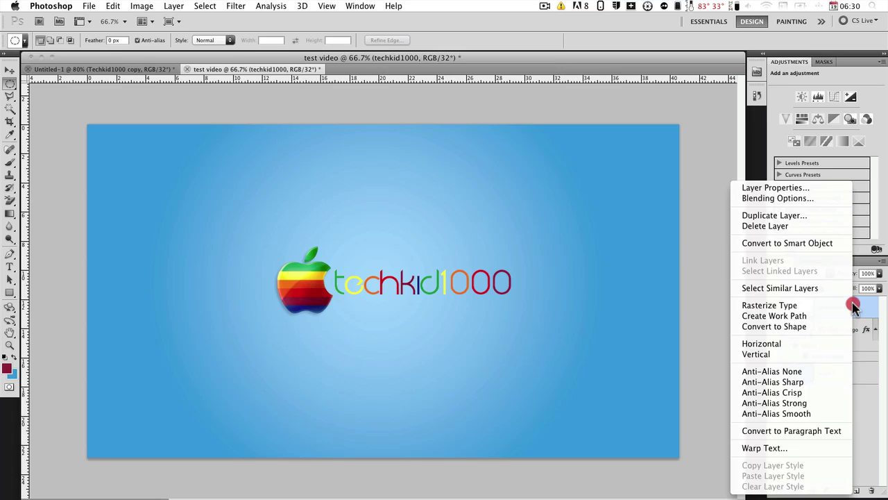
{"action": "left_click", "coordinate": [803, 217]}
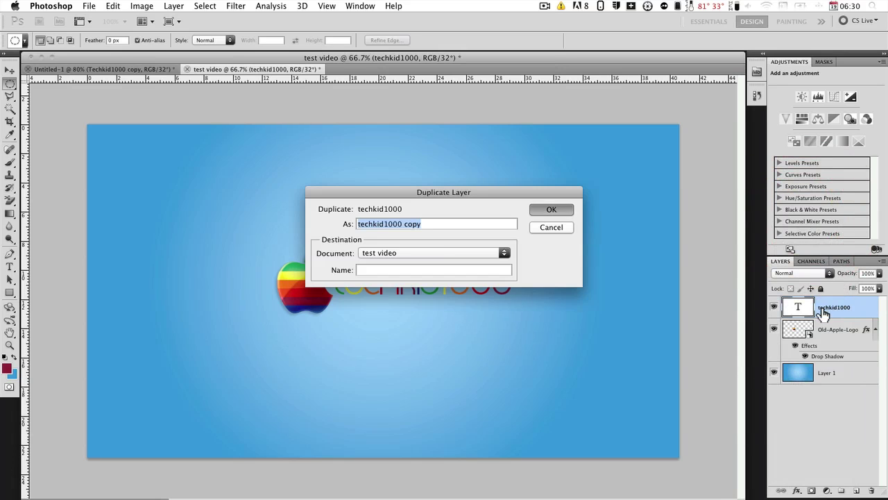
{"action": "key", "text": "Return"}
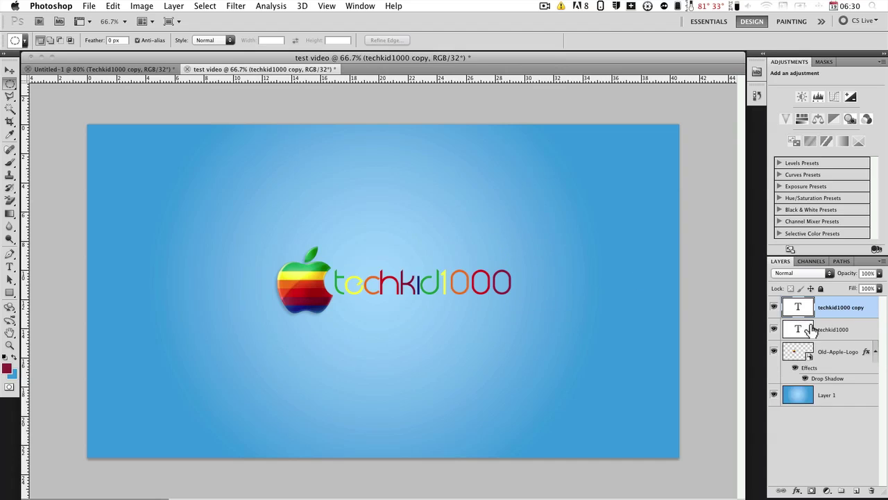
{"action": "right_click", "coordinate": [867, 312]}
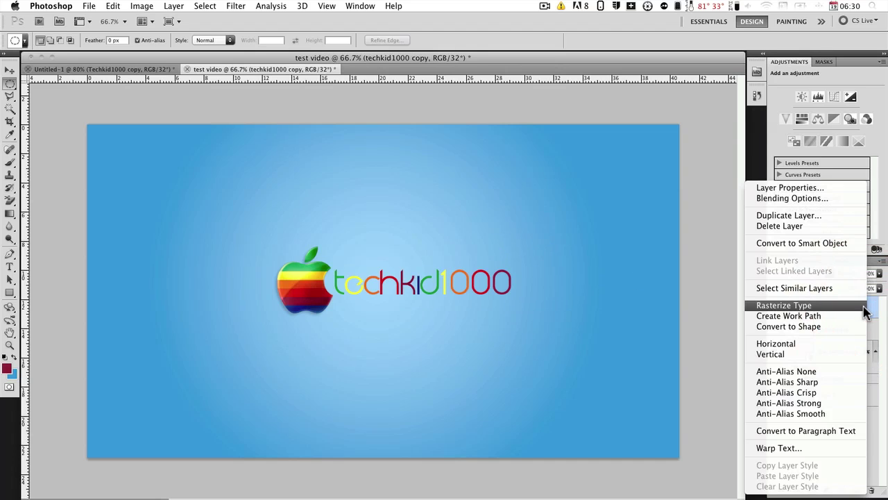
{"action": "left_click", "coordinate": [792, 243]}
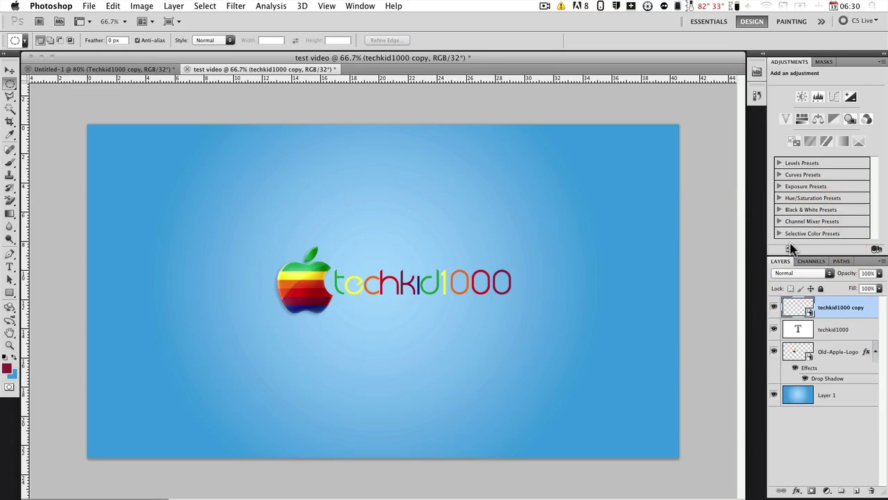
{"action": "right_click", "coordinate": [855, 308]}
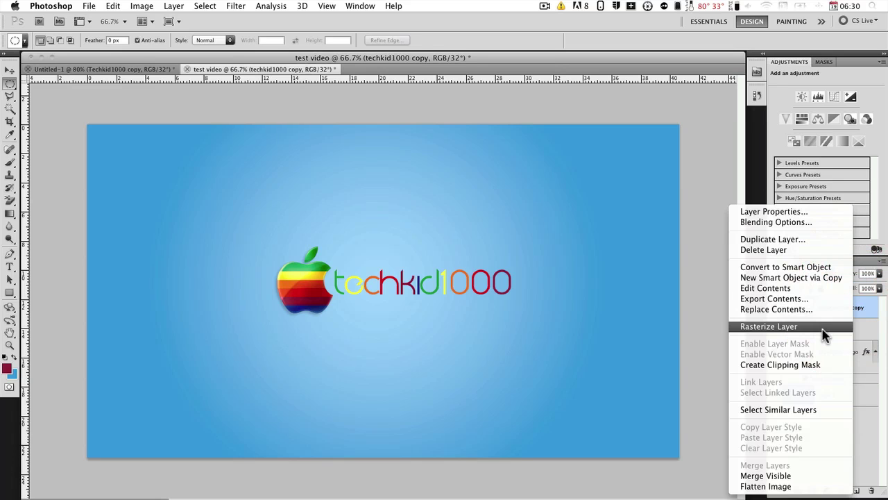
{"action": "left_click", "coordinate": [824, 327]}
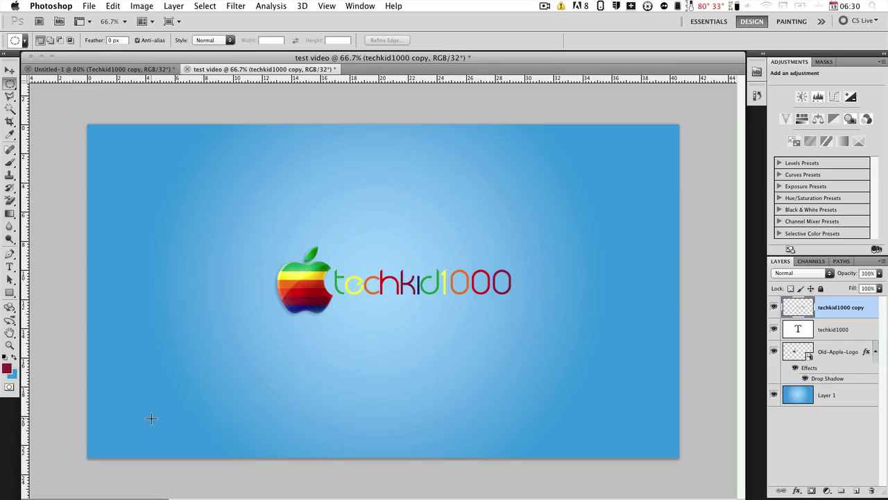
Draw a wide ellipse across the lower canvas and apply Select > Inverse
{"action": "left_click_drag", "start_coordinate": [150, 418], "coordinate": [711, 282]}
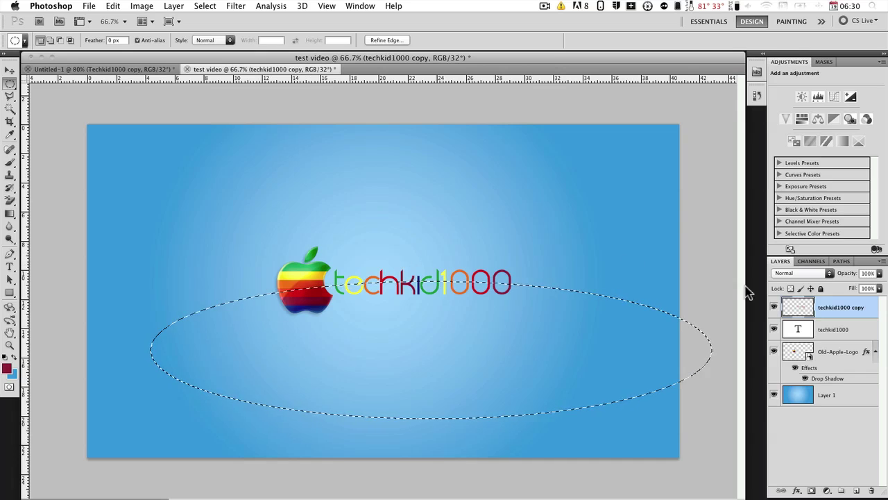
{"action": "left_click", "coordinate": [205, 5]}
{"action": "left_click", "coordinate": [218, 55]}
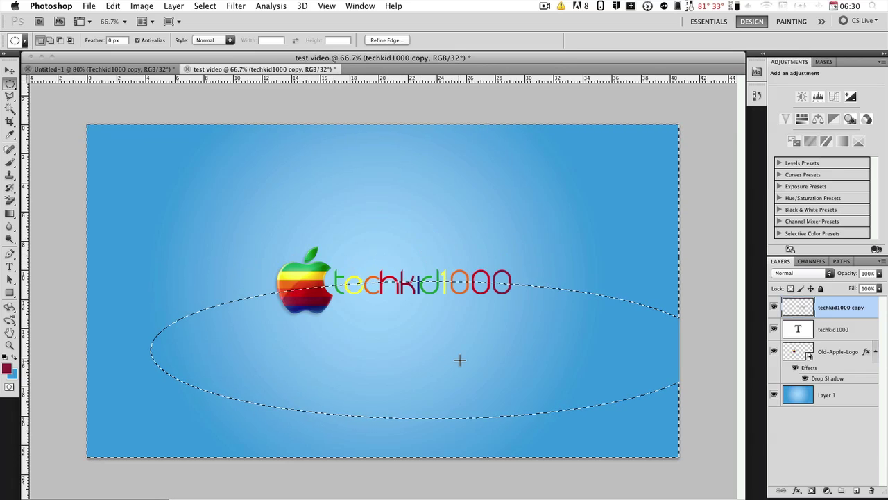
Give the techkid1000 text a white 10% colour overlay and a Multiply 75% drop shadow at 43°
{"action": "double_click", "coordinate": [861, 332]}
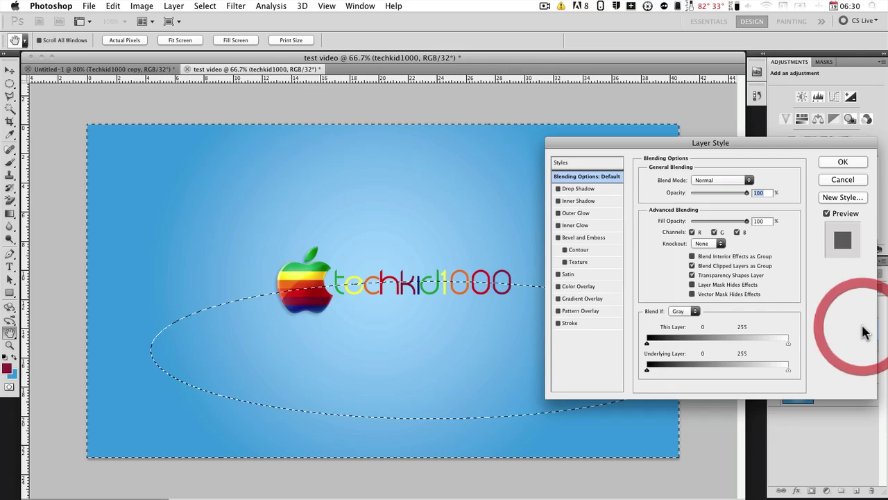
{"action": "left_click", "coordinate": [580, 286]}
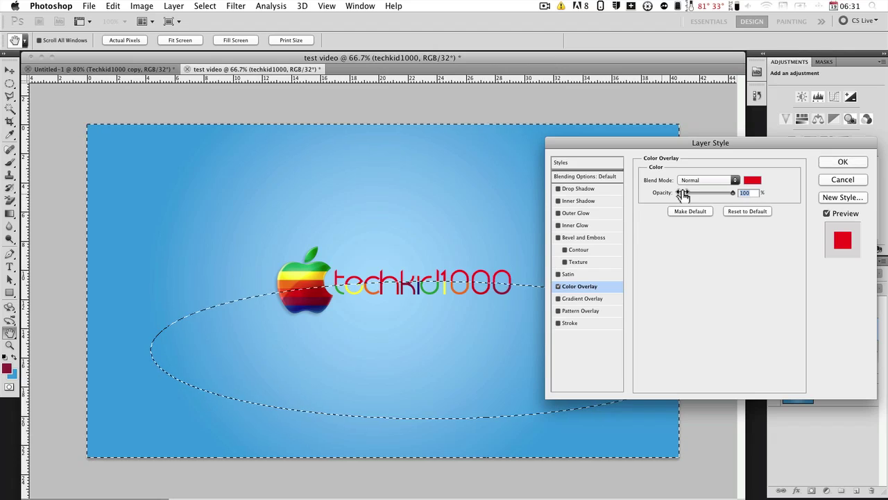
{"action": "left_click", "coordinate": [752, 180]}
{"action": "left_click_drag", "start_coordinate": [479, 291], "coordinate": [375, 225]}
{"action": "left_click", "coordinate": [585, 100]}
{"action": "left_click_drag", "start_coordinate": [722, 193], "coordinate": [684, 199]}
{"action": "left_click", "coordinate": [842, 162]}
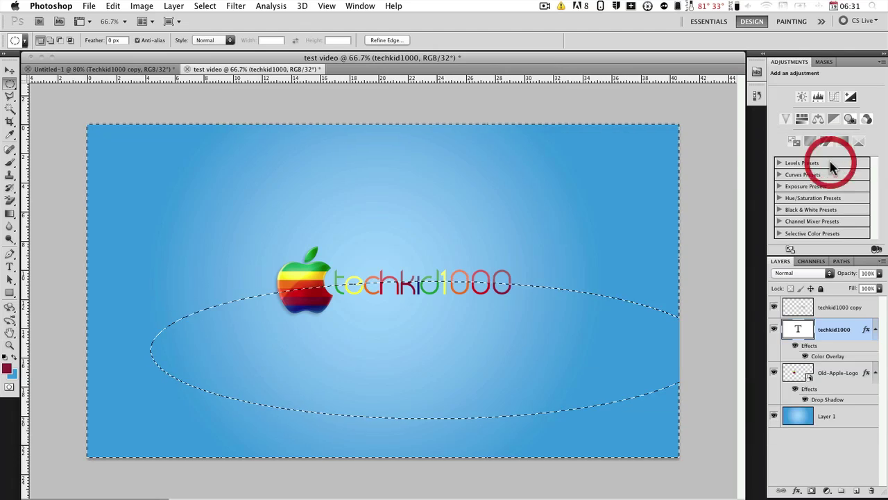
{"action": "double_click", "coordinate": [855, 326]}
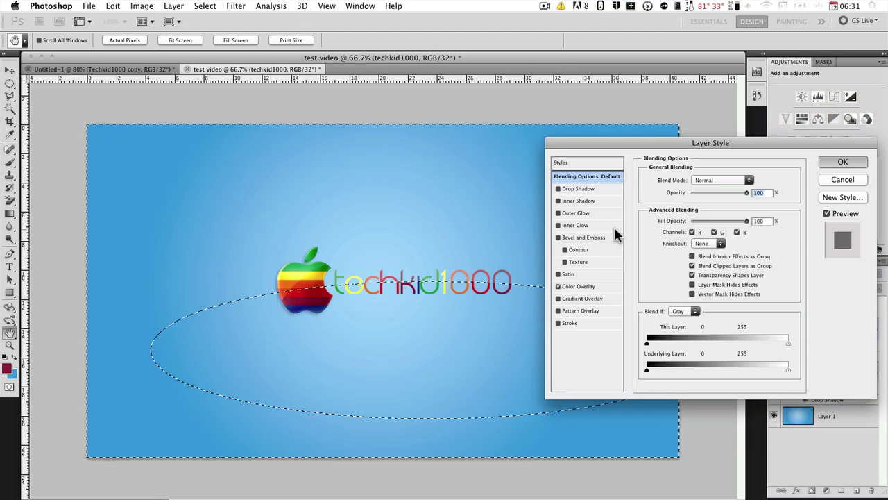
{"action": "left_click", "coordinate": [574, 189]}
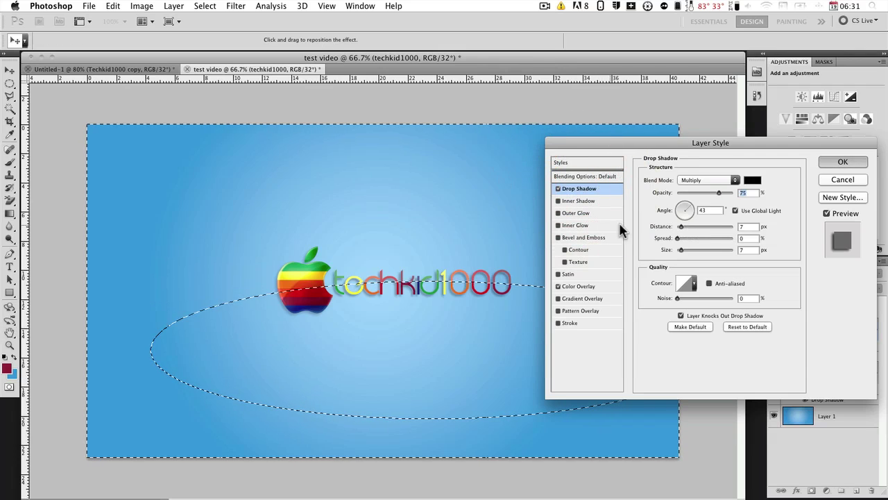